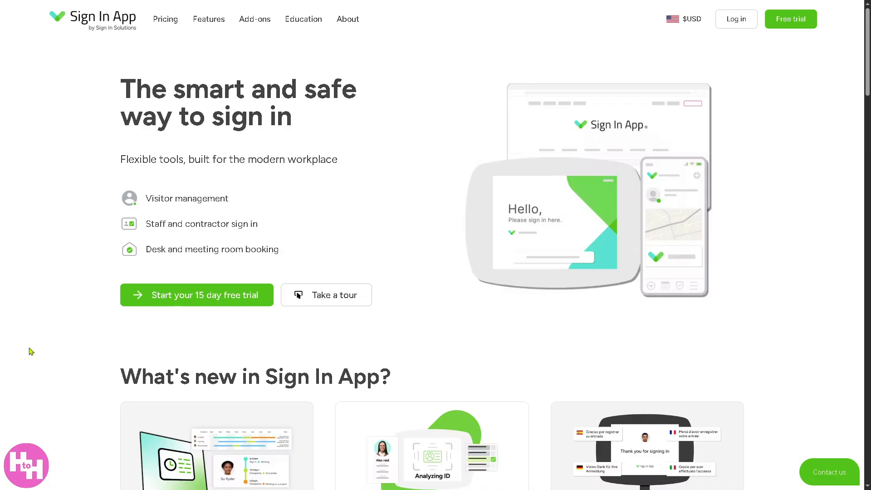
pyautogui.press('F11')
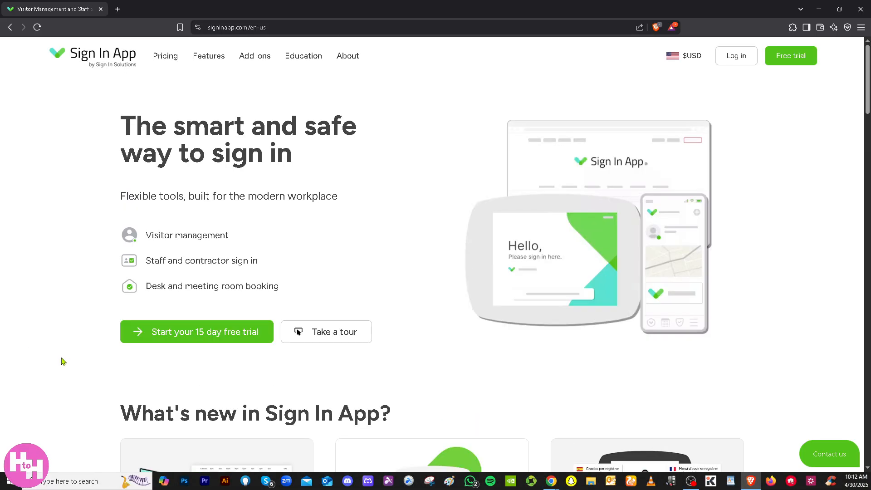
pyautogui.press('F11')
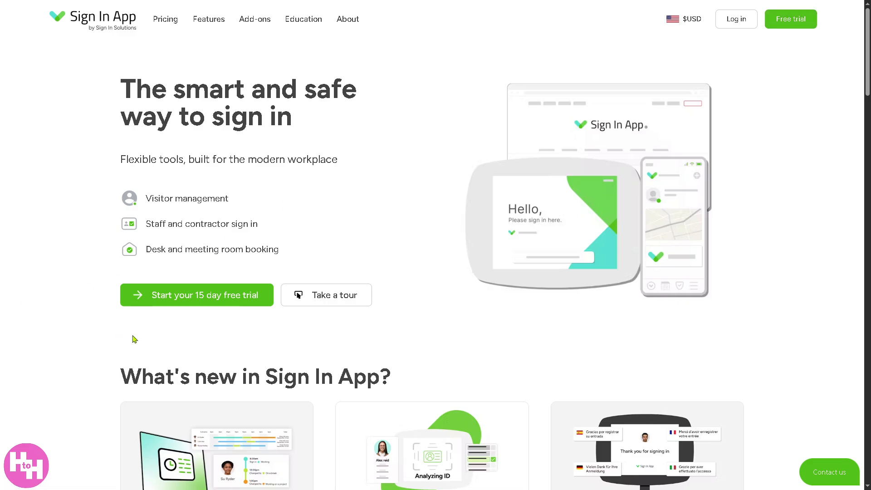
# Open the 15-day free trial sign-up page and look over its form fields
pyautogui.click(201, 298)
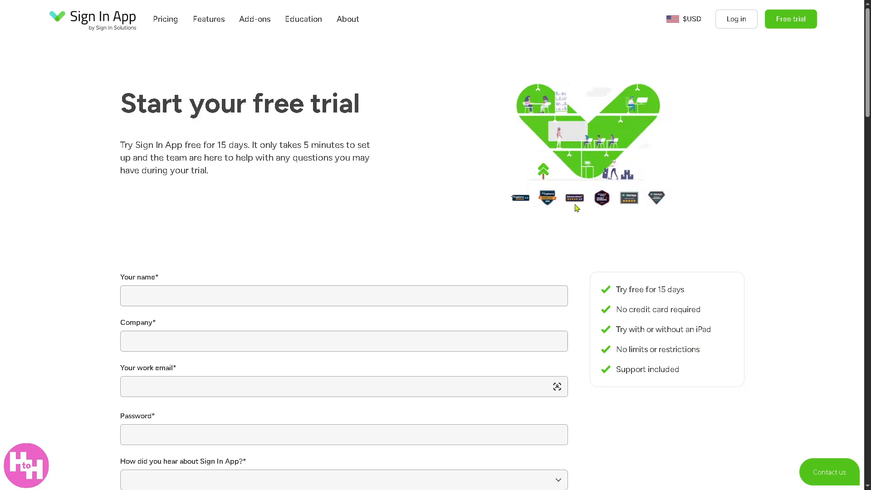
pyautogui.scroll(-2, 461, 324)
pyautogui.scroll(1, 461, 323)
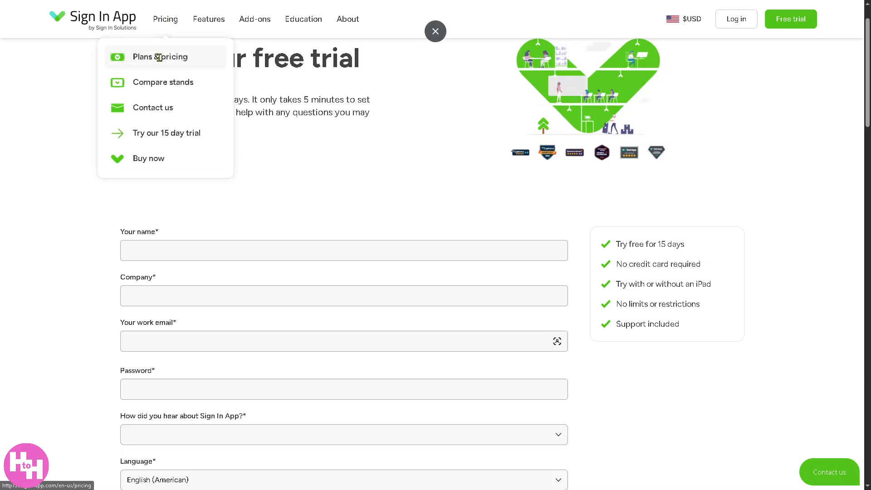
# Open the Plans & Pricing page and compare the Core, Enhanced and Pro plans
pyautogui.click(159, 56)
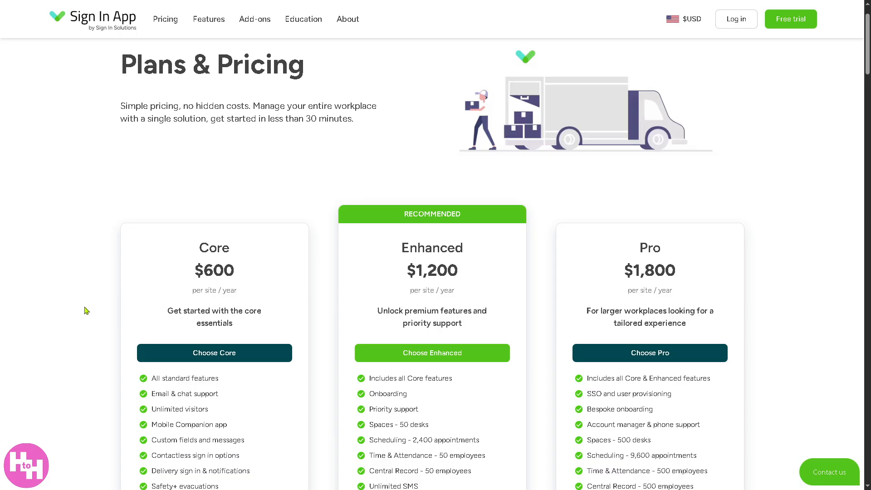
pyautogui.scroll(-2, 103, 320)
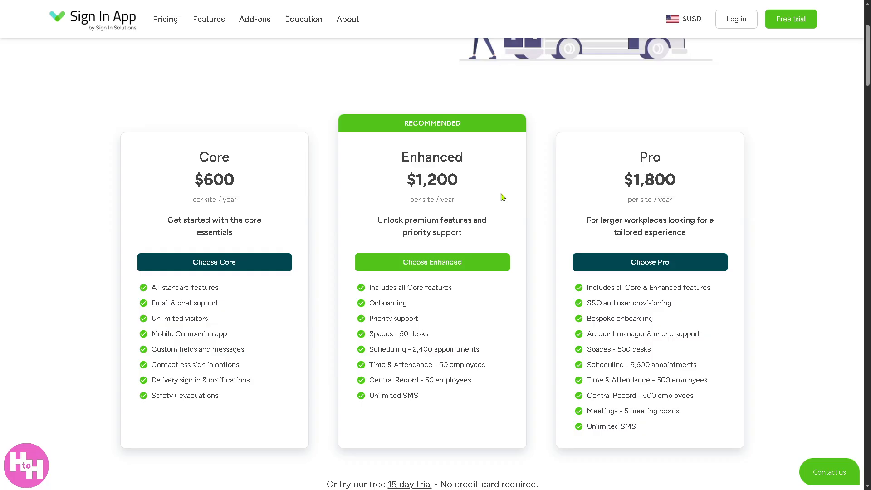
# Start the free trial, accepting the Terms and Conditions and allowing the site's notifications
pyautogui.click(784, 25)
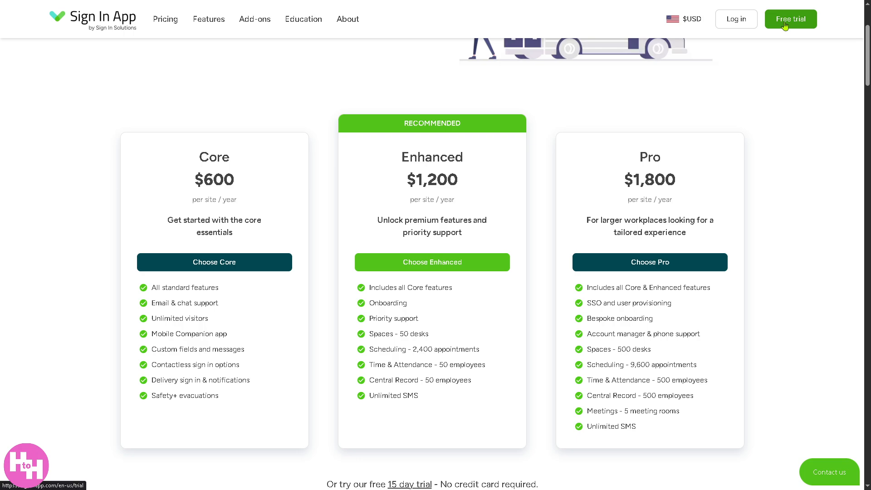
pyautogui.scroll(-2, 246, 276)
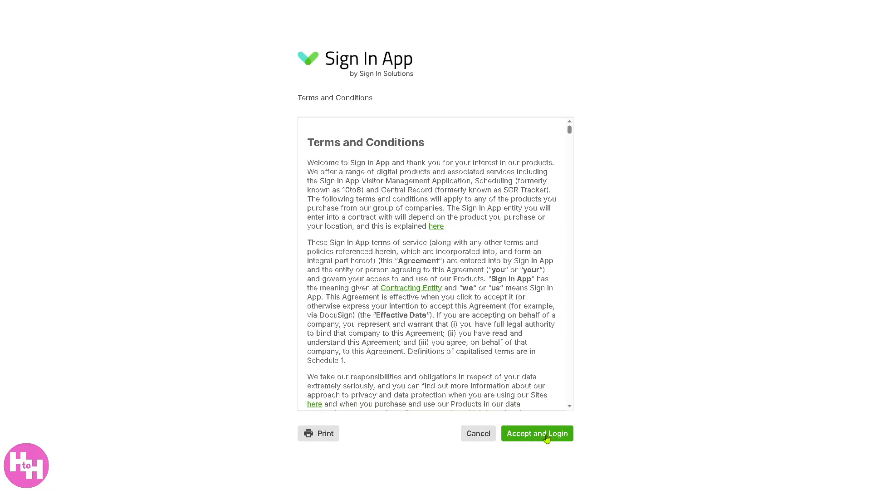
pyautogui.click(546, 439)
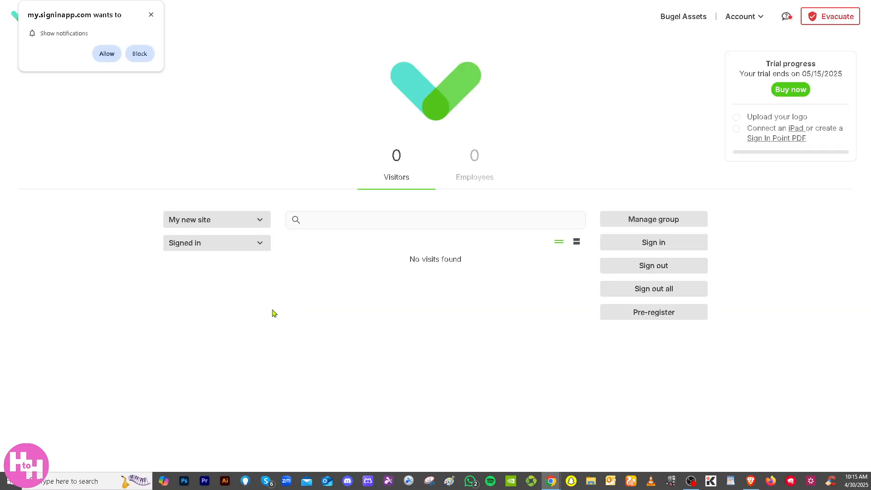
pyautogui.click(109, 54)
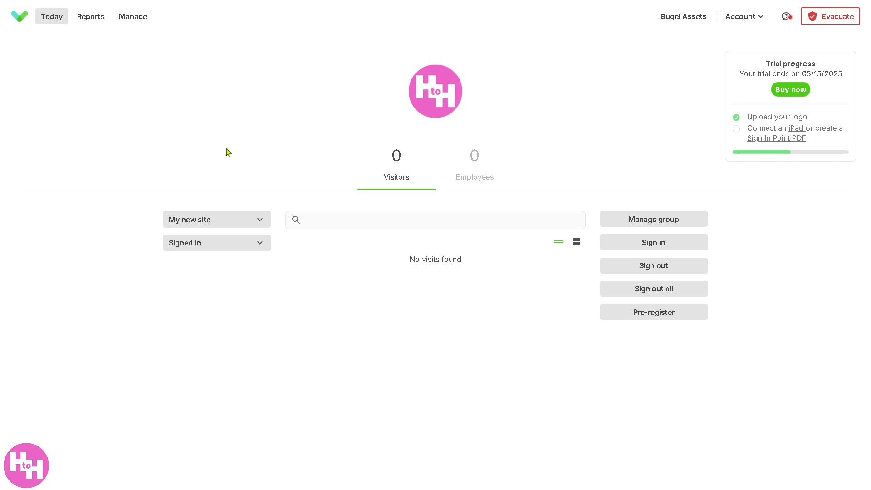
# Look through the Sites and Events lists in the dashboard's site selector, leaving the selected site as it is
pyautogui.click(252, 223)
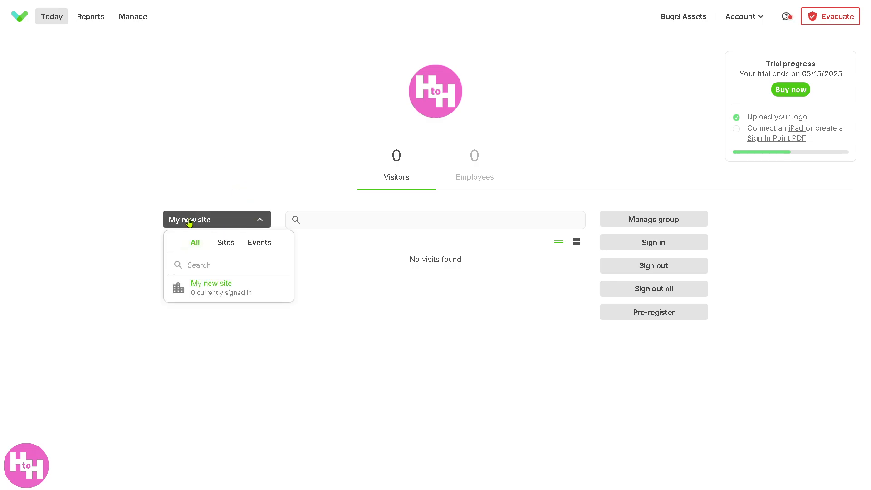
pyautogui.click(225, 244)
pyautogui.click(263, 245)
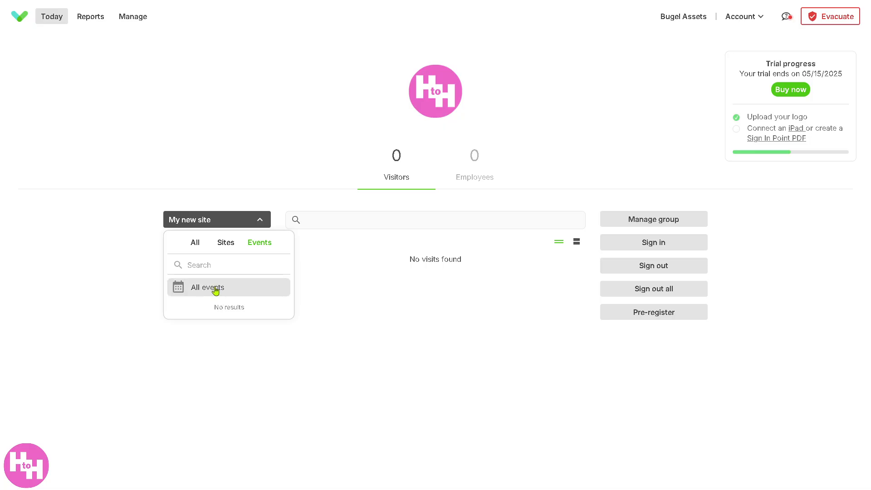
pyautogui.click(405, 326)
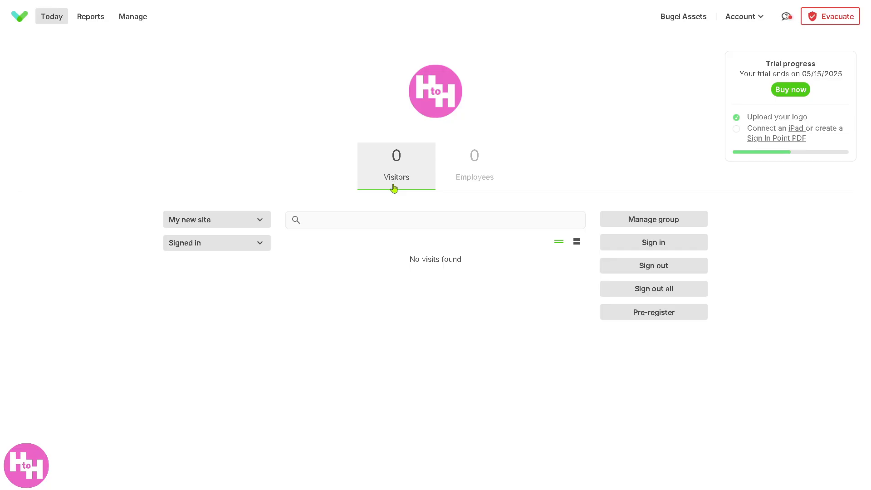
# Open group management from the dashboard and return to the Today overview
pyautogui.click(651, 222)
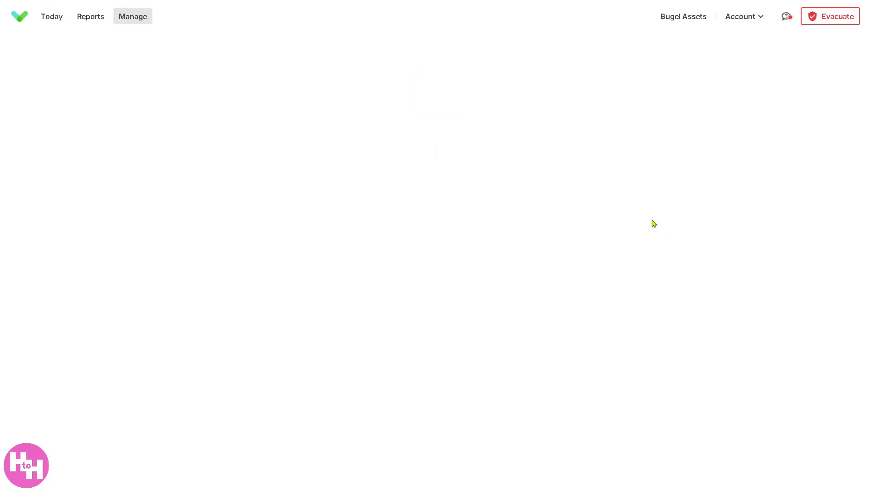
pyautogui.click(50, 20)
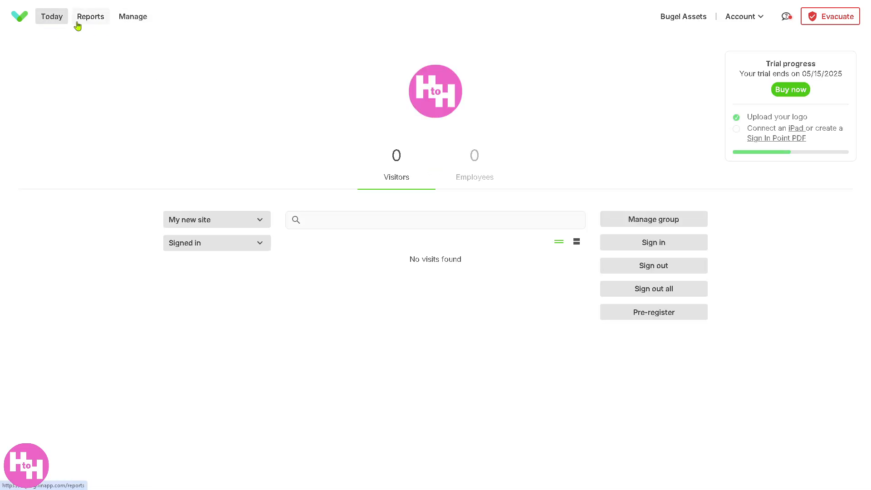
# Open the History report and filter it by the Employees and Visitors groups
pyautogui.click(94, 19)
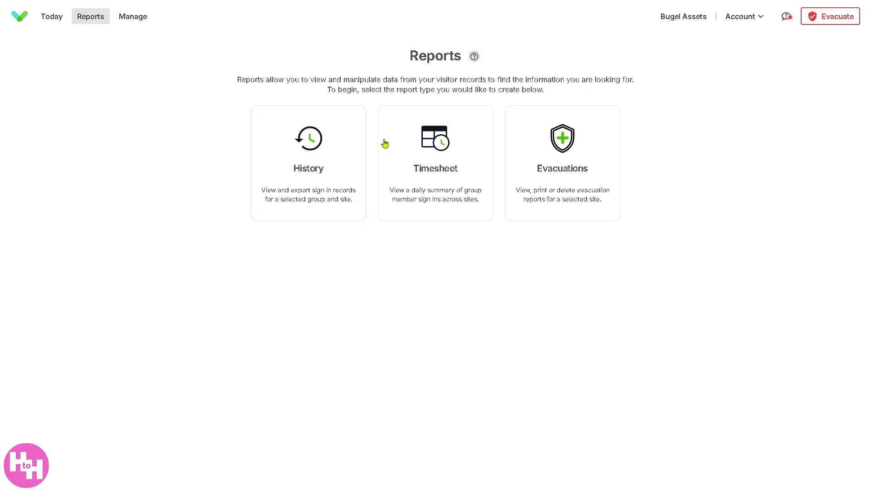
pyautogui.click(315, 159)
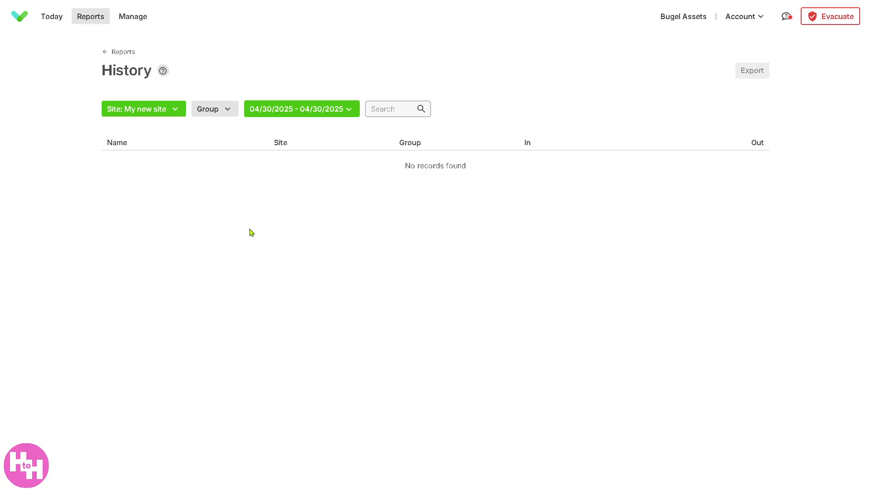
pyautogui.click(227, 111)
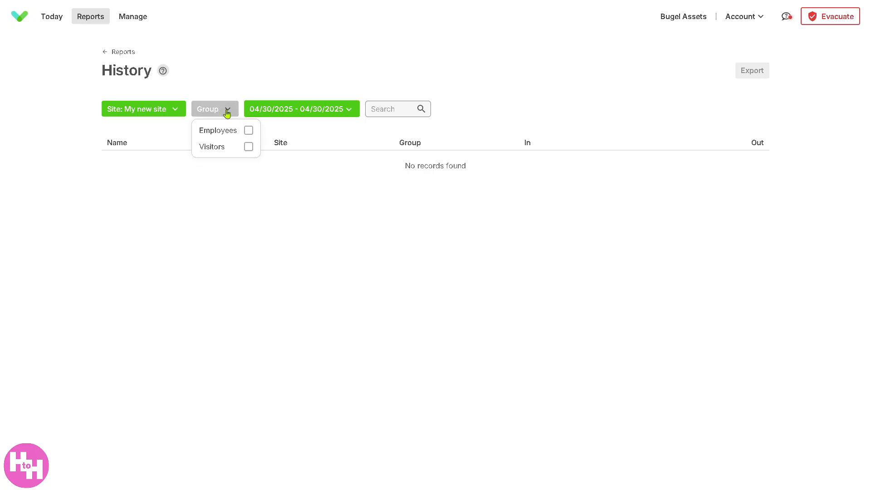
pyautogui.click(248, 132)
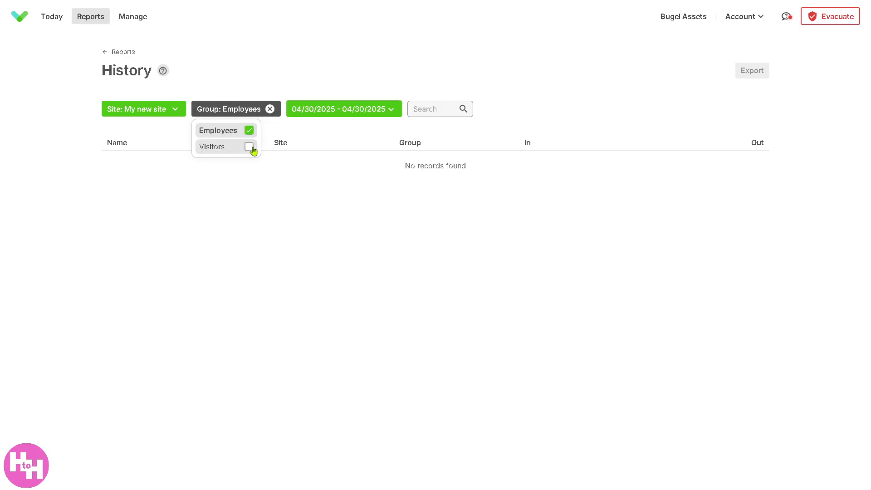
pyautogui.click(249, 147)
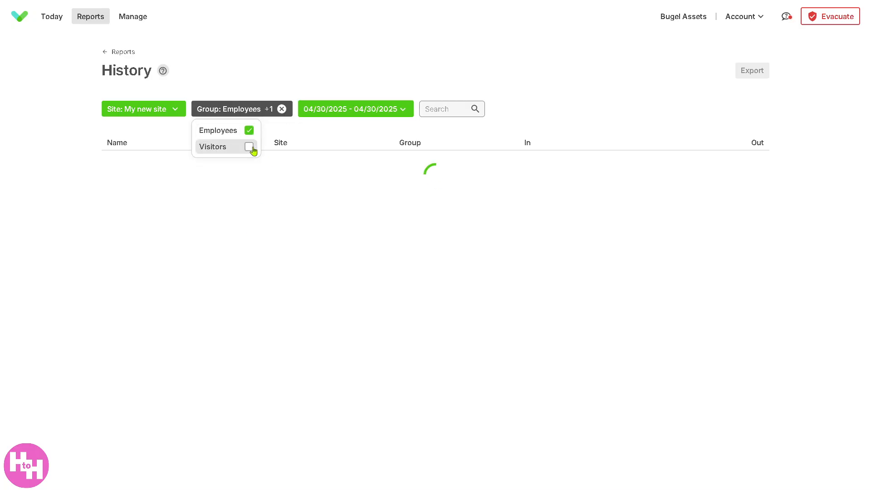
# Browse the March 2025 calendar in the History report's date filter and set the range to Today
pyautogui.click(394, 114)
pyautogui.click(368, 133)
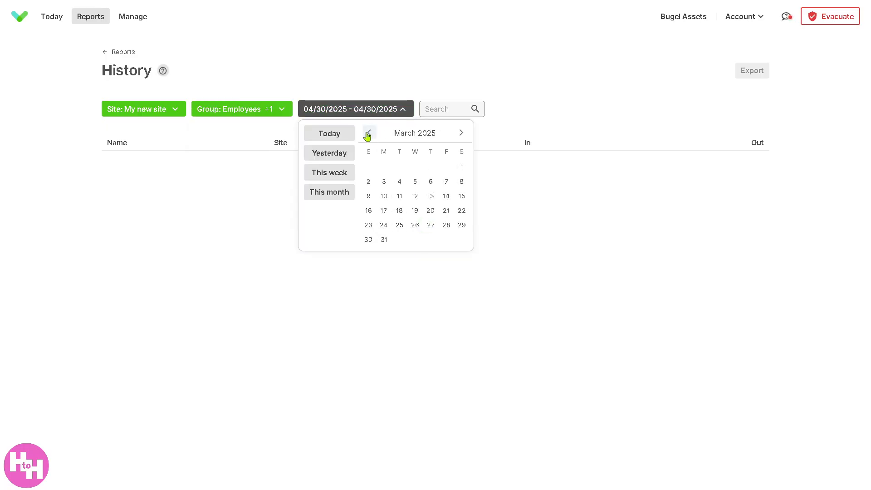
pyautogui.click(461, 133)
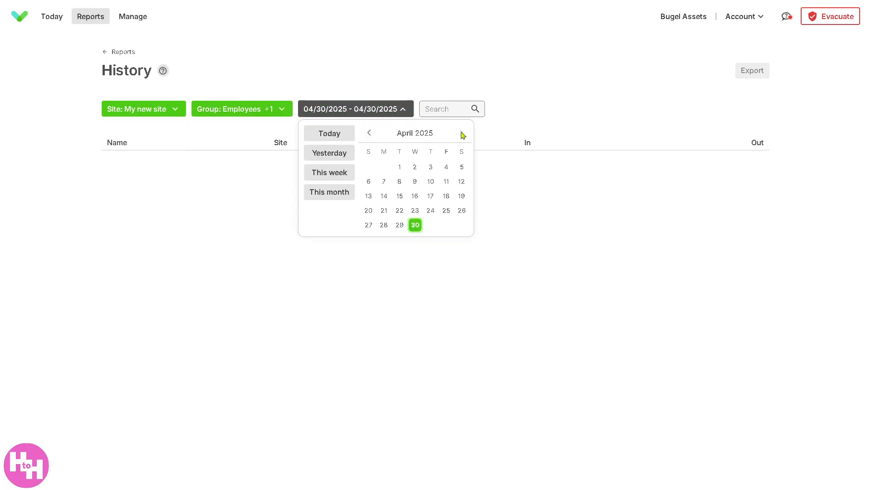
pyautogui.click(342, 137)
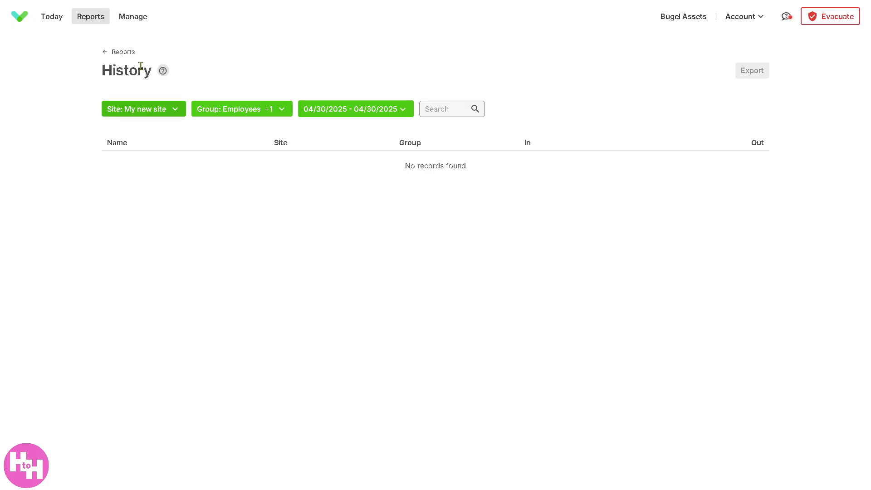
# Leave the History report, view the Evacuations report and return to the reports overview
pyautogui.click(107, 54)
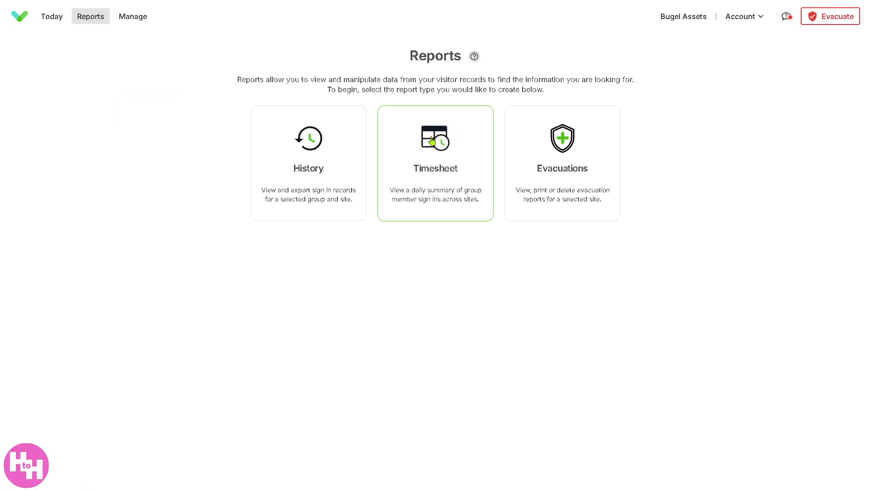
pyautogui.click(567, 145)
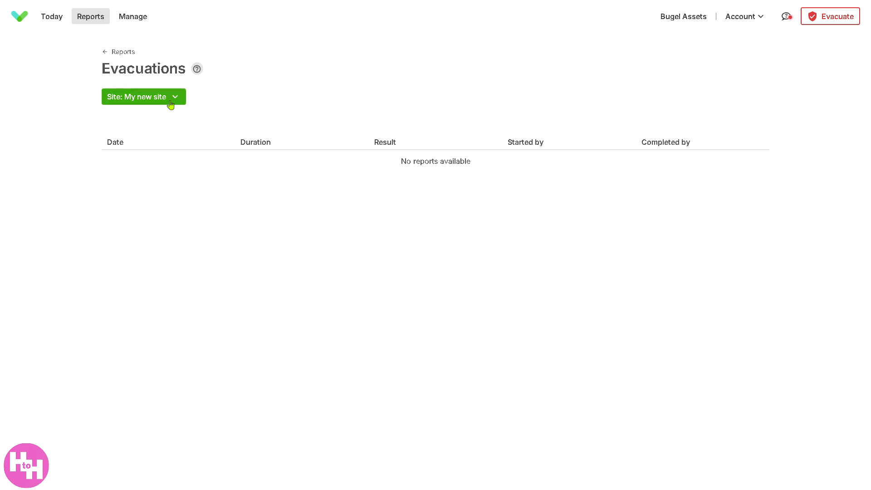
pyautogui.click(109, 52)
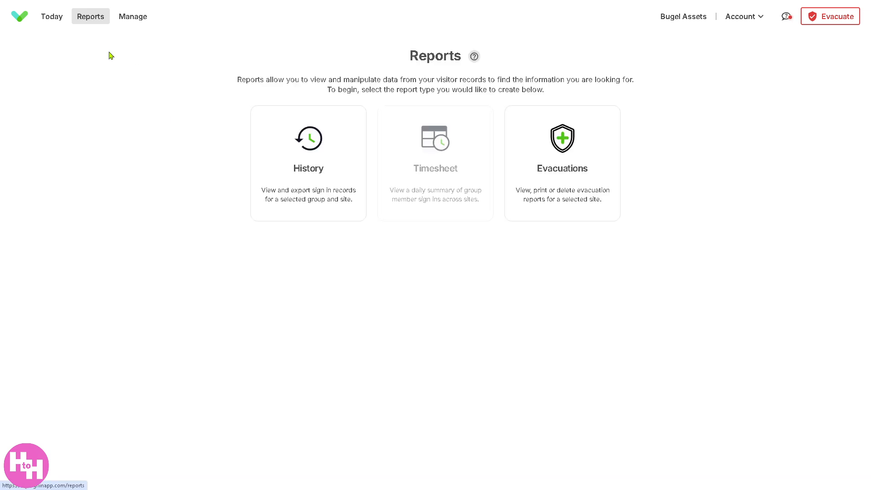
# Open the details of the current site, My new site, in site management
pyautogui.click(136, 21)
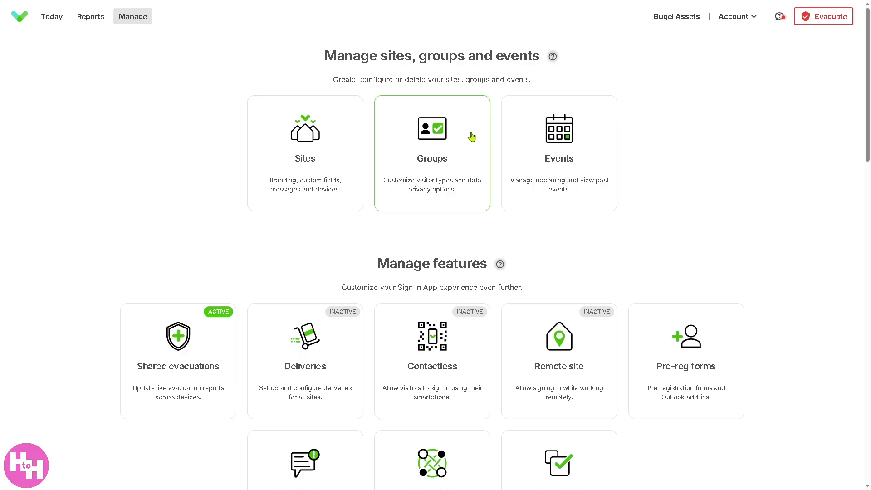
pyautogui.click(297, 162)
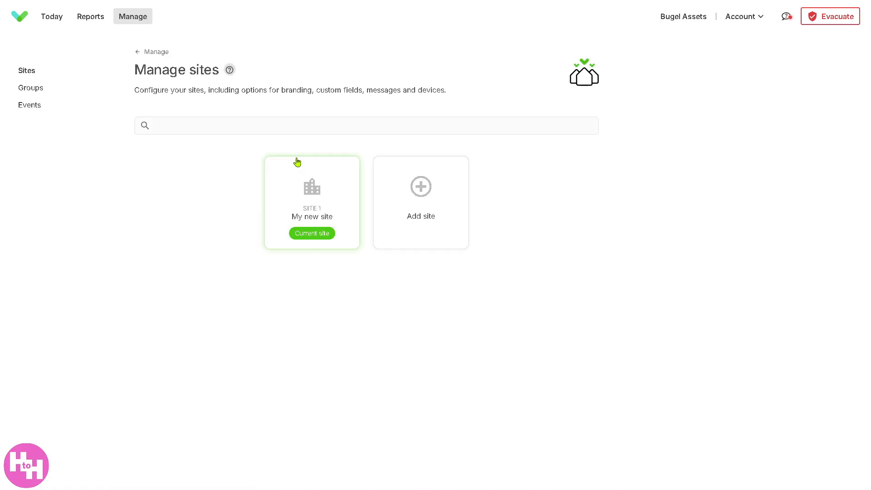
pyautogui.click(319, 238)
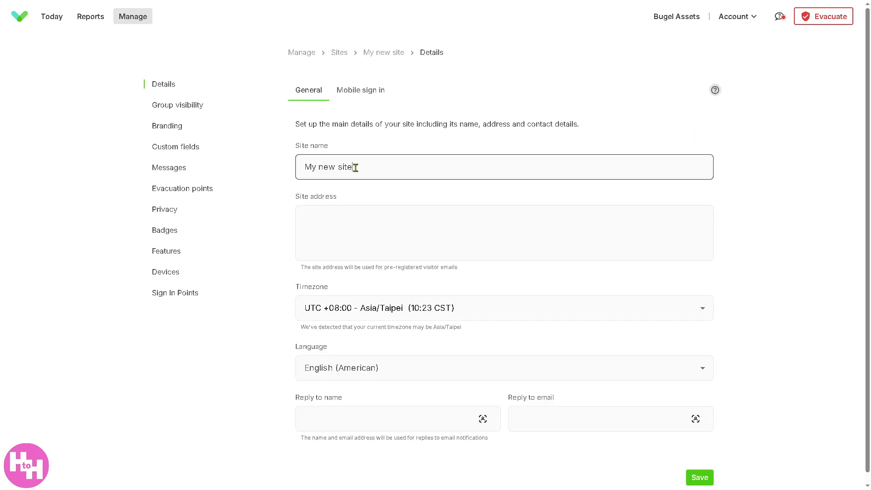
# Replace the site name with "How to use SIGN IN APP" in the site's general details
pyautogui.moveTo(354, 169); pyautogui.dragTo(265, 166)
pyautogui.write('How ')
pyautogui.write('ot')
pyautogui.press('BackSpace')
pyautogui.press('BackSpace')
pyautogui.write('to use SIGN IN APP')
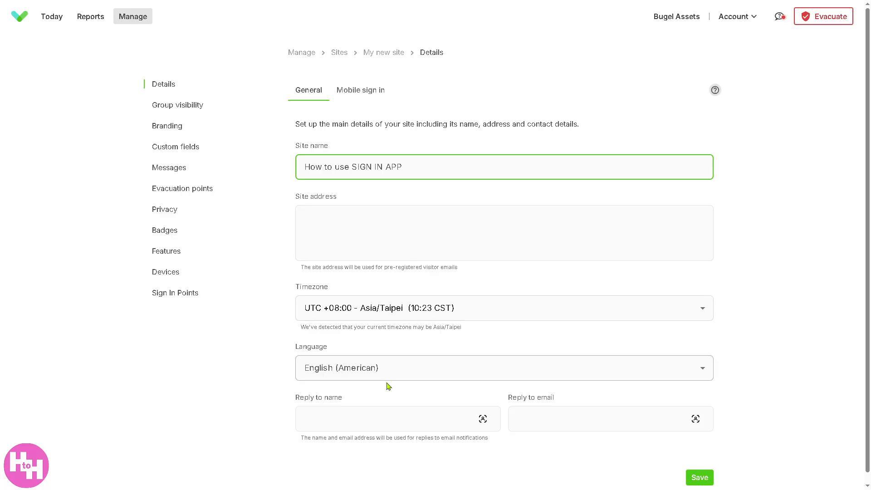
pyautogui.scroll(-1, 385, 384)
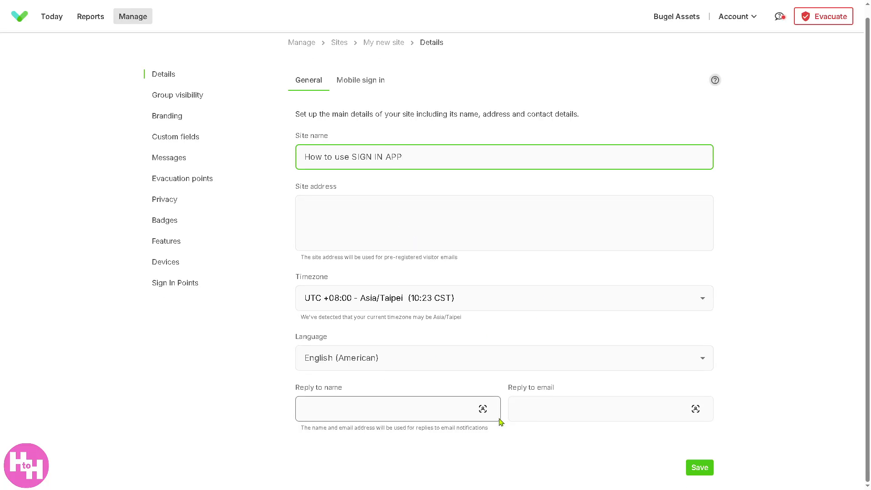
pyautogui.click(109, 308)
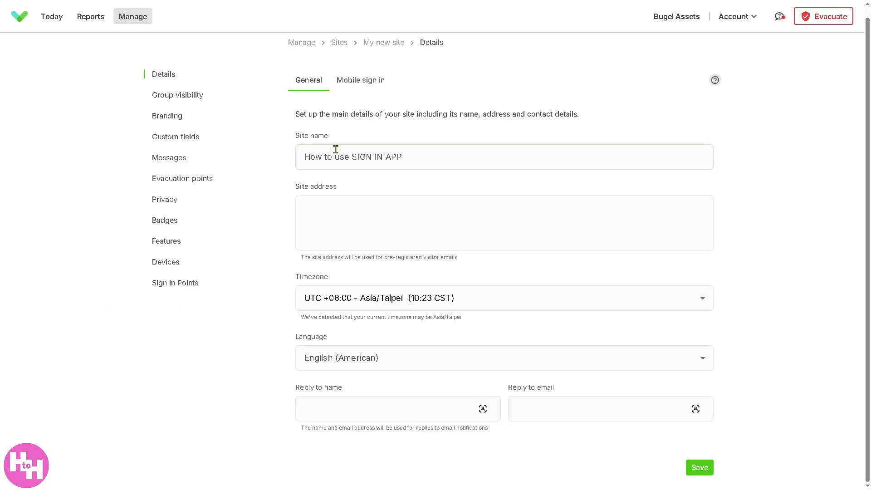
# Set the site's mobile sign-in location to Manhattan, New York, NY, USA and save both the mobile sign-in and general details
pyautogui.click(362, 88)
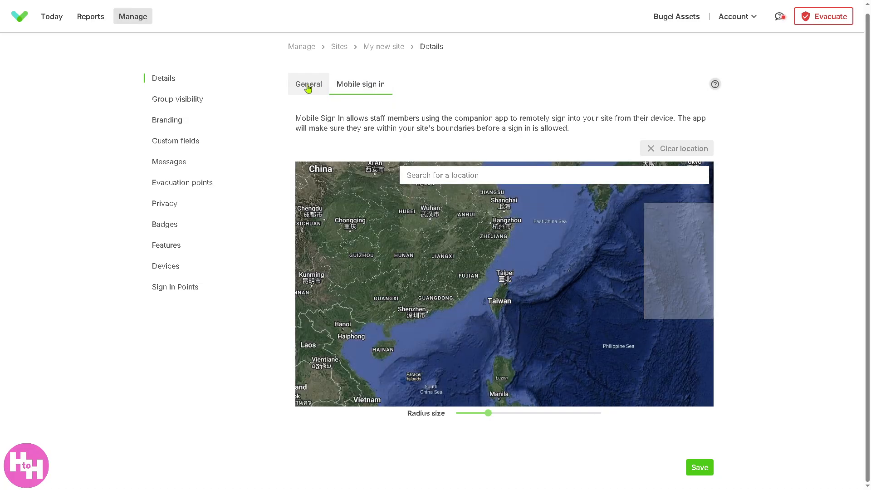
pyautogui.click(476, 172)
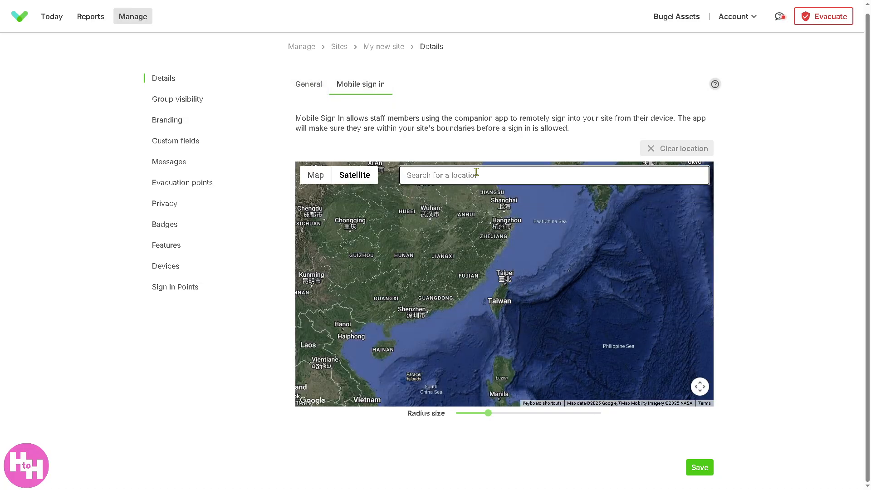
pyautogui.write('New York Man')
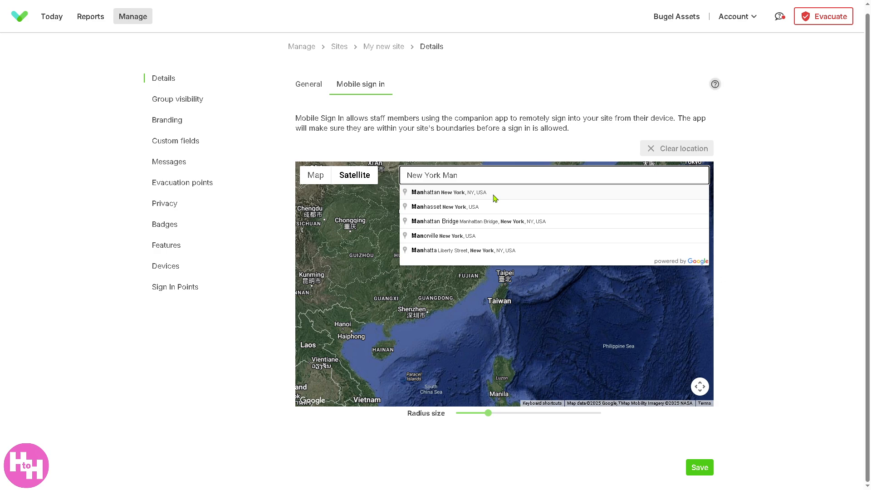
pyautogui.click(495, 194)
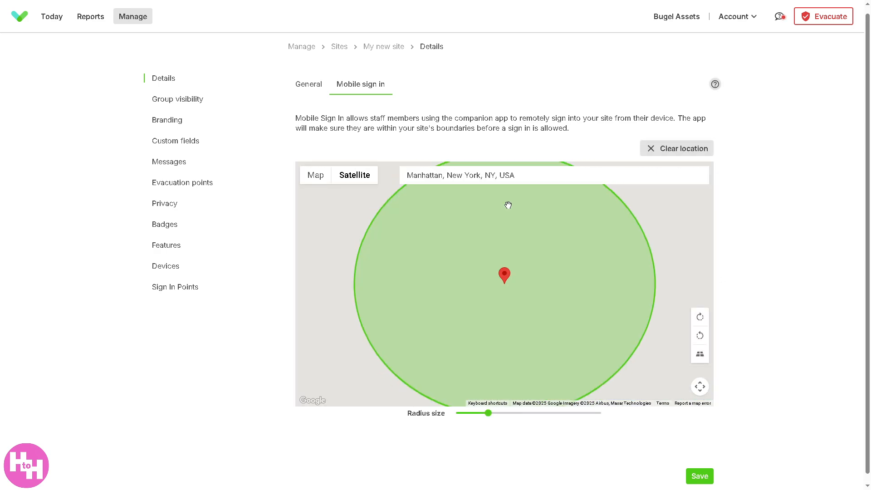
pyautogui.click(701, 476)
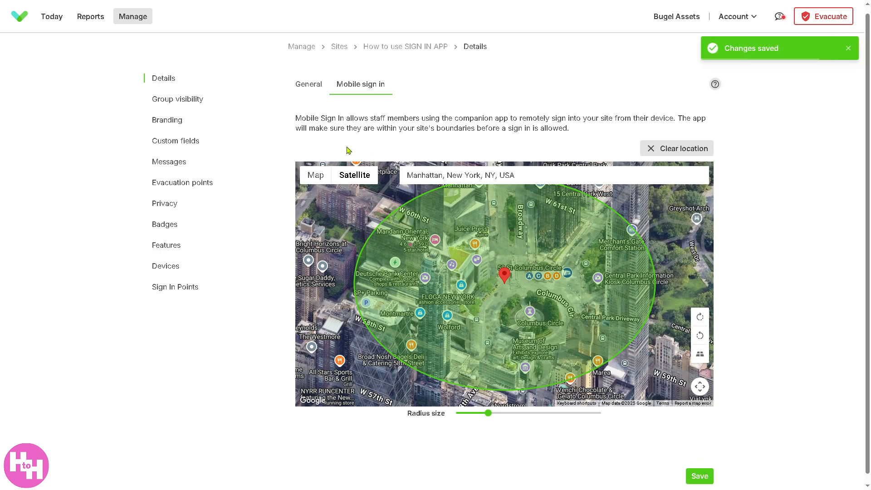
pyautogui.click(308, 84)
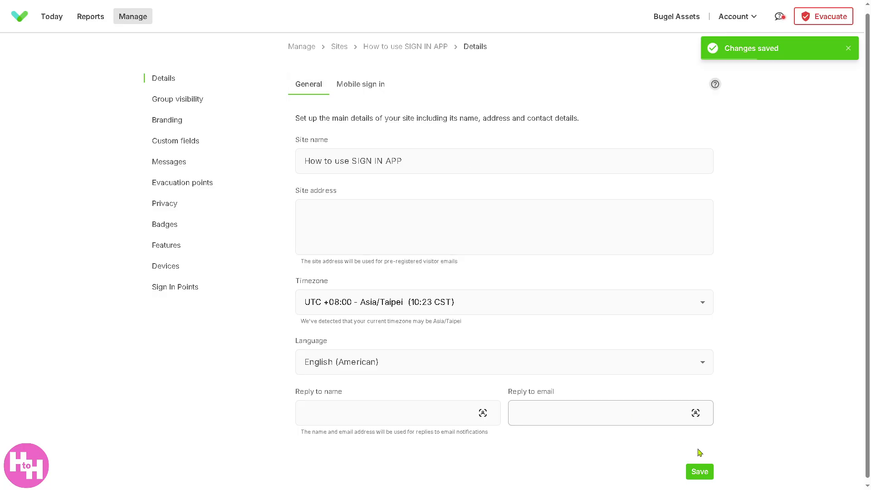
pyautogui.click(698, 473)
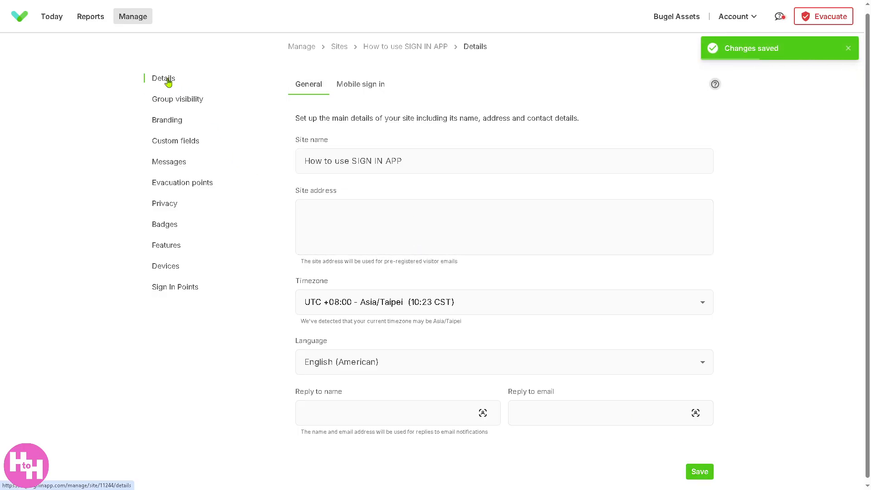
# Limit the site's group visibility to select groups, choose Employees and Visitors, and save the setting
pyautogui.click(187, 102)
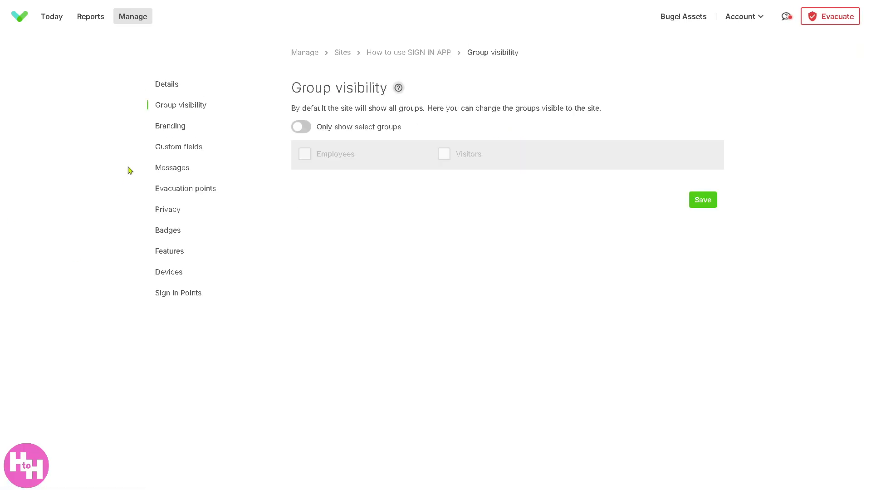
pyautogui.click(307, 132)
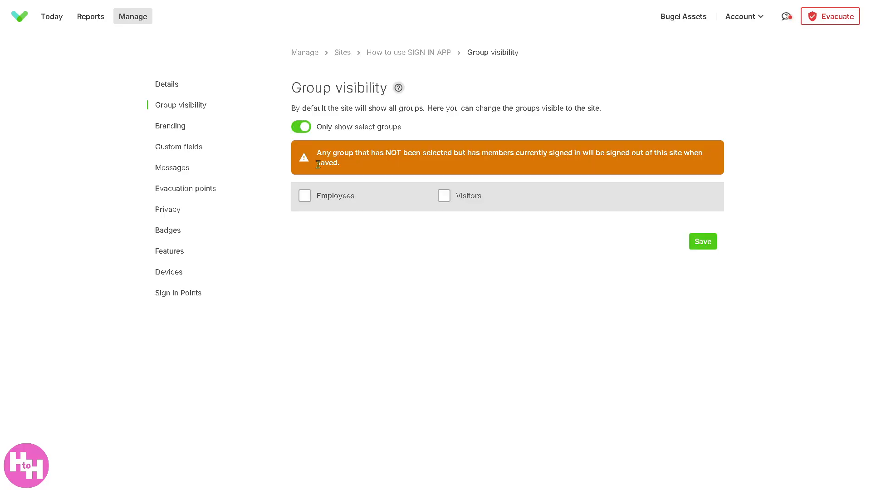
pyautogui.click(308, 197)
pyautogui.click(445, 196)
pyautogui.click(704, 245)
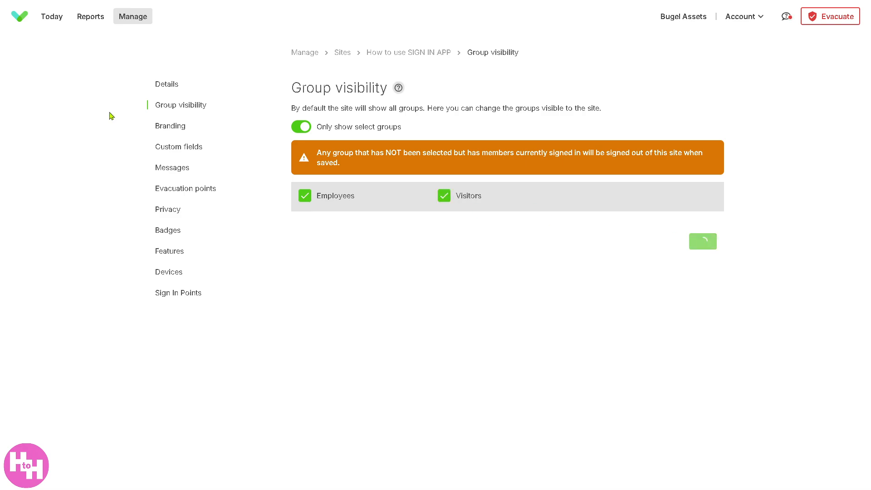
# View the site's branding settings for the welcome screen and save them
pyautogui.click(176, 129)
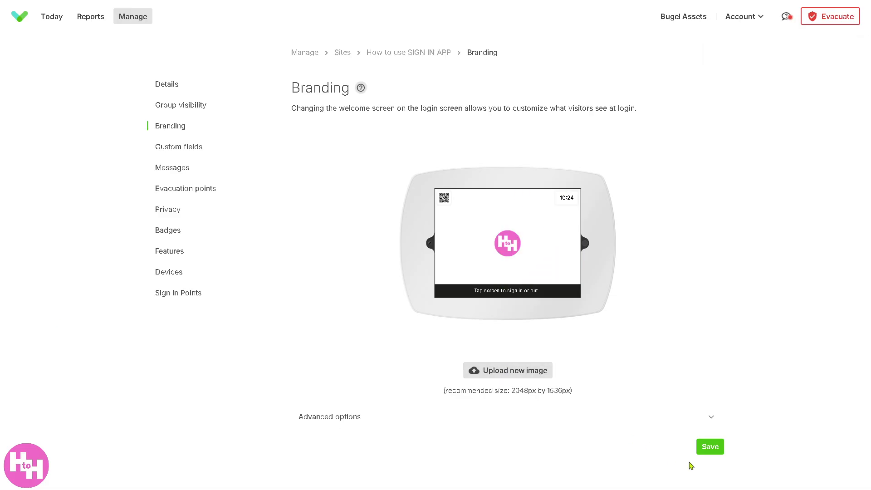
pyautogui.click(709, 446)
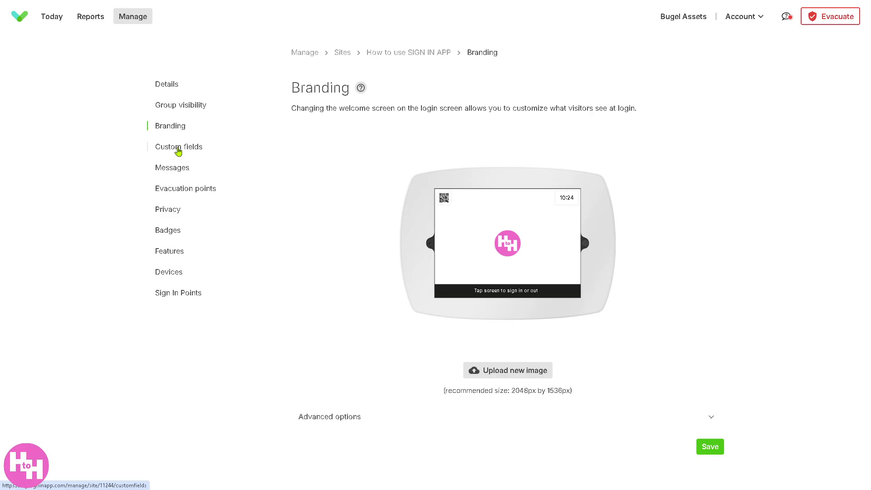
# Create a new sign-in custom field labelled "How to use SIGN IN APP" with the Text field type
pyautogui.click(178, 150)
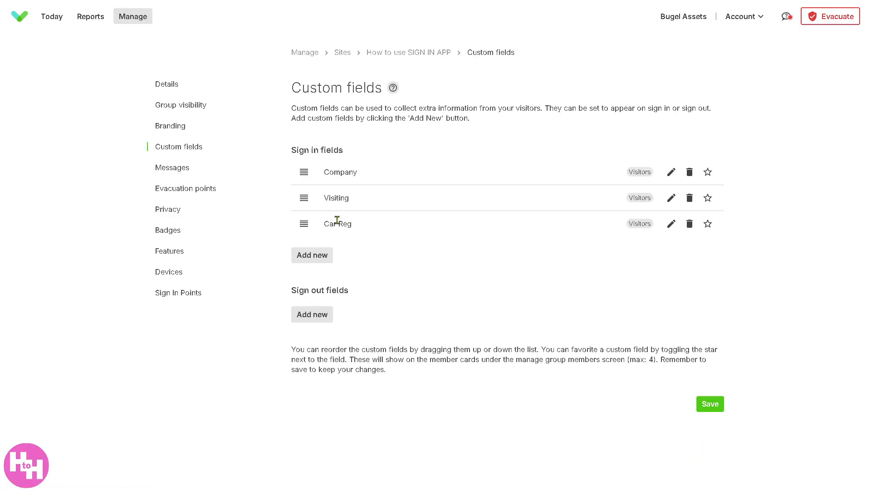
pyautogui.click(313, 254)
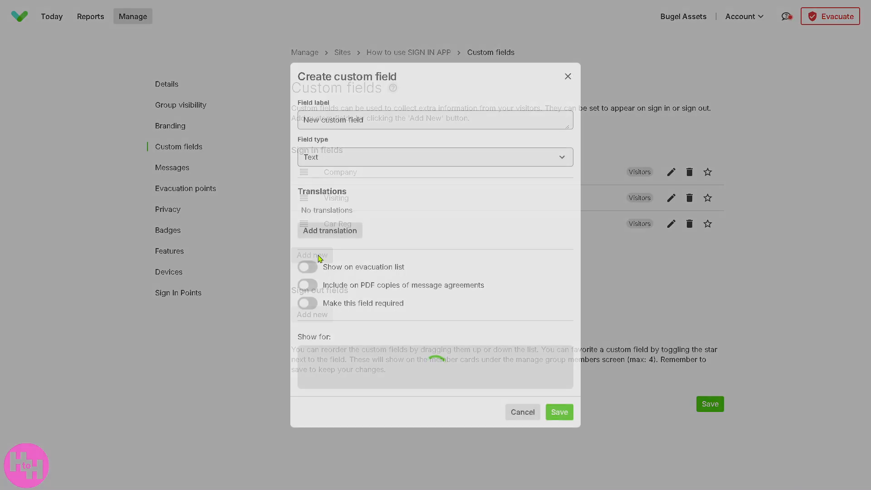
pyautogui.moveTo(383, 126); pyautogui.dragTo(253, 139)
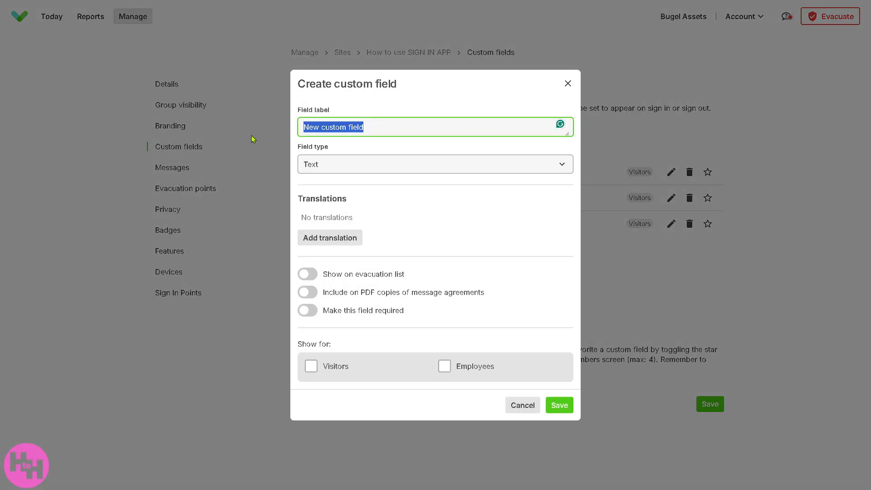
pyautogui.write('How to use SIGNIN APP')
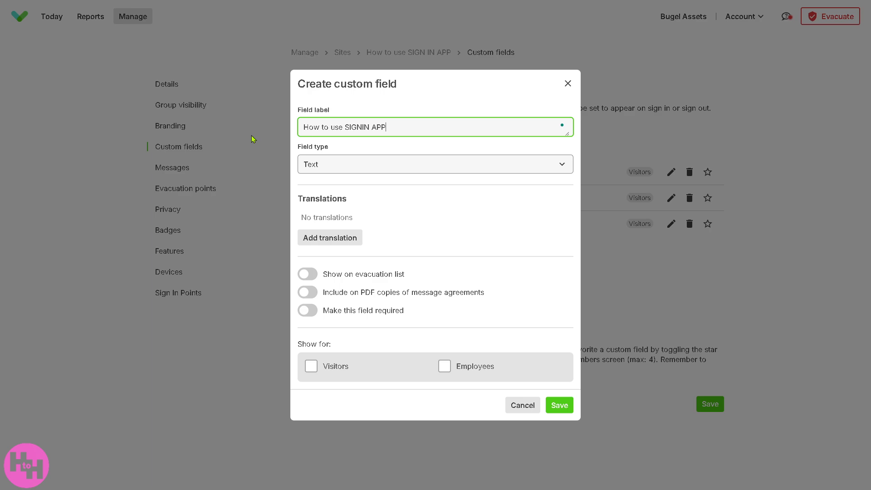
pyautogui.press('Left')
pyautogui.press('Left')
pyautogui.press('Left')
pyautogui.click(402, 171)
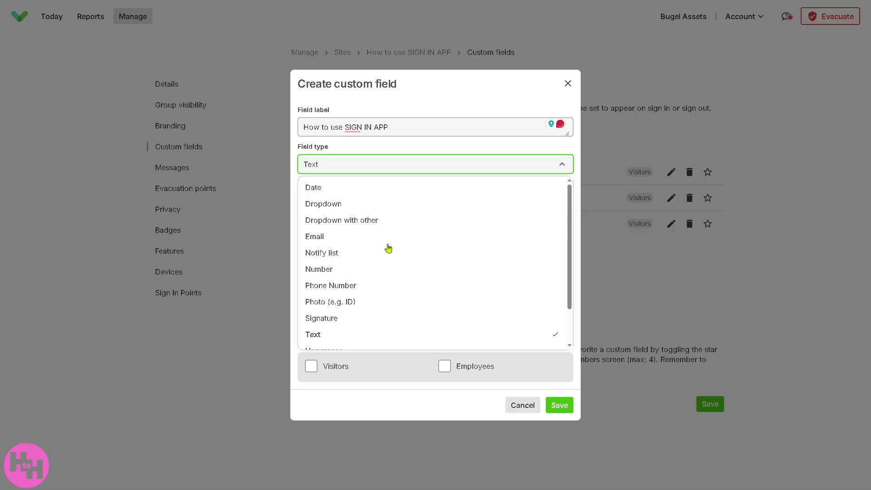
pyautogui.scroll(-3, 381, 273)
pyautogui.click(342, 292)
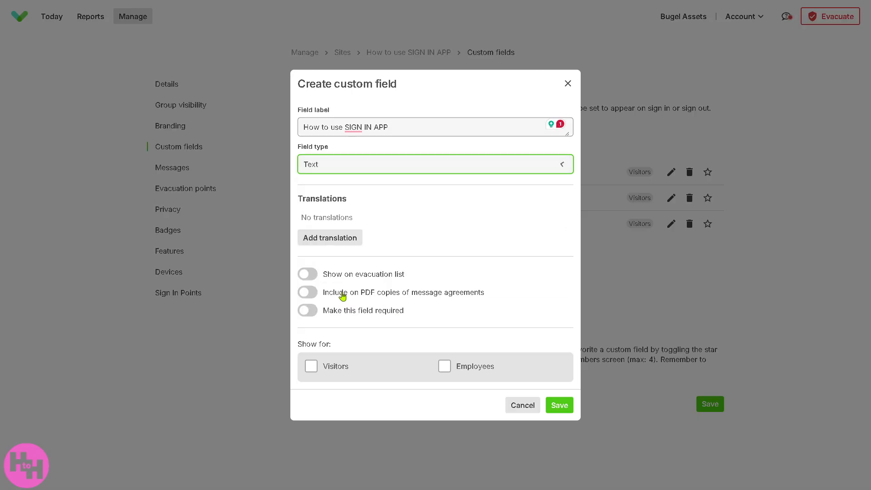
# Make the custom field required, include it on the evacuation list and PDF agreements, show it for Visitors and Employees, and save everything
pyautogui.click(317, 277)
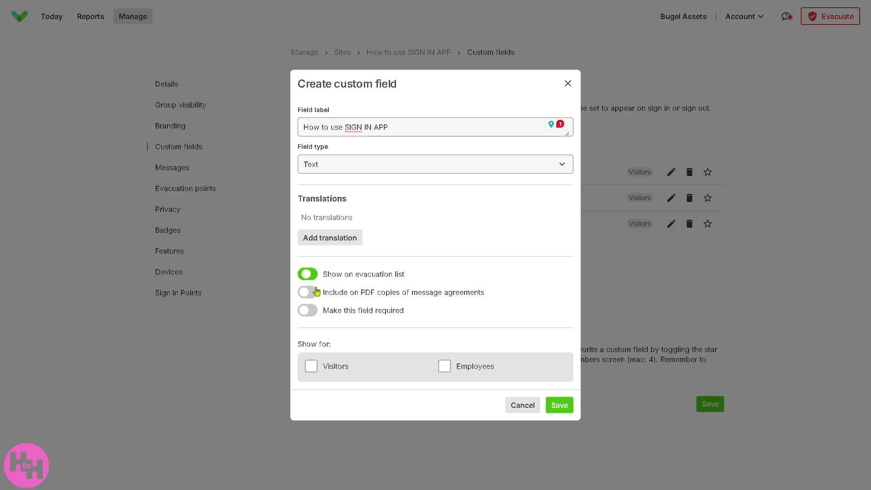
pyautogui.click(316, 292)
pyautogui.click(320, 311)
pyautogui.click(330, 363)
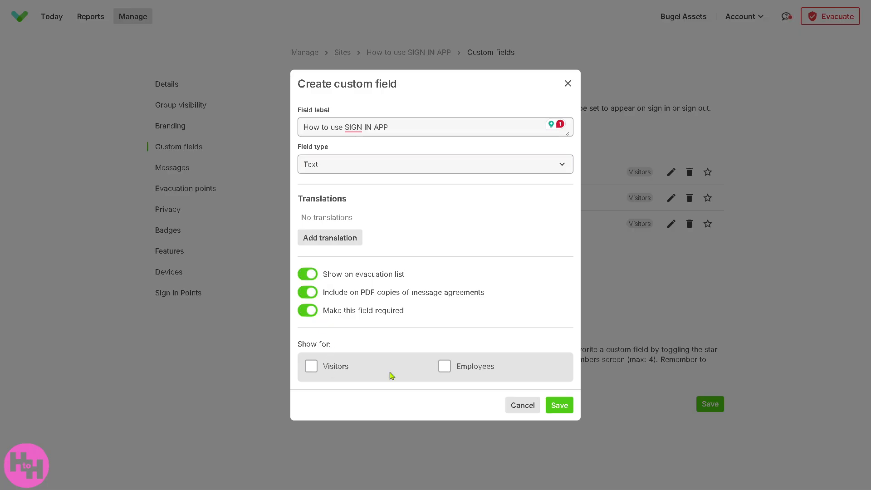
pyautogui.click(444, 366)
pyautogui.click(560, 404)
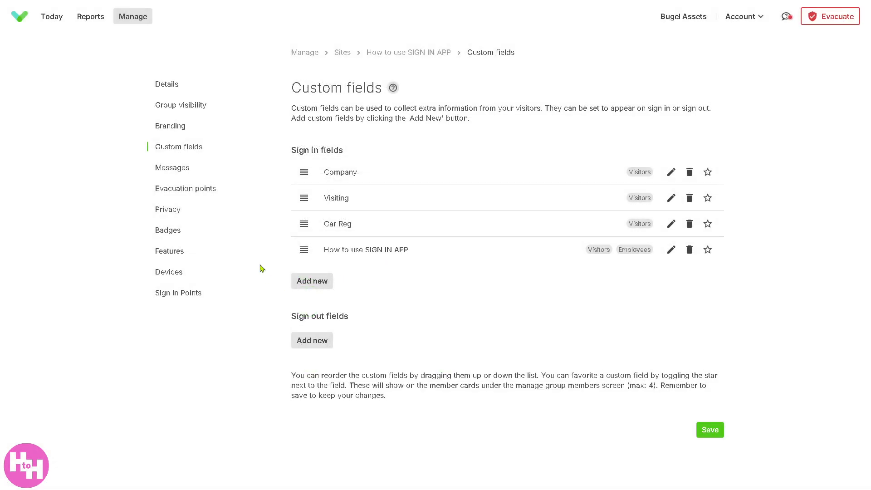
pyautogui.click(709, 429)
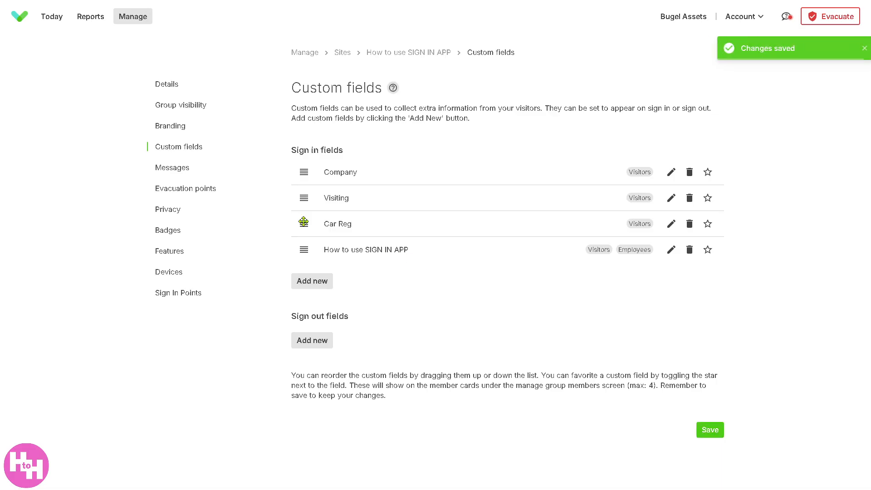
# Create a new site message with "How to use SIGN IN APP" as both its title and its content
pyautogui.click(175, 172)
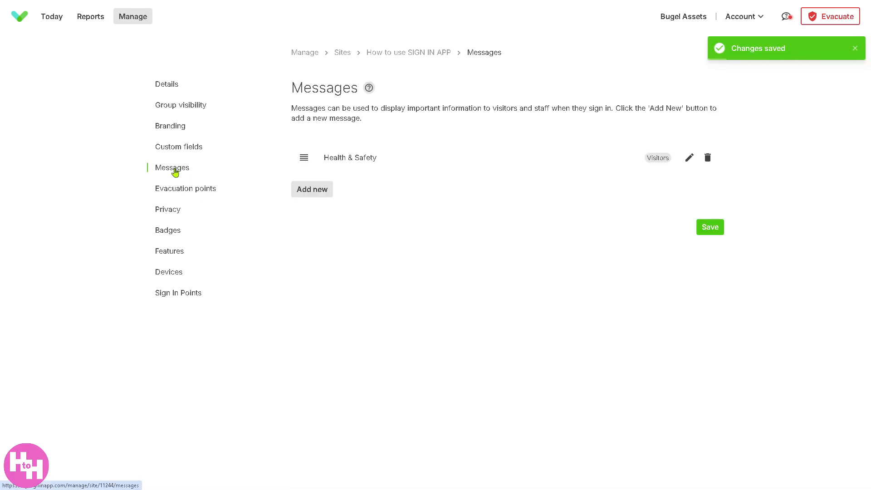
pyautogui.click(322, 189)
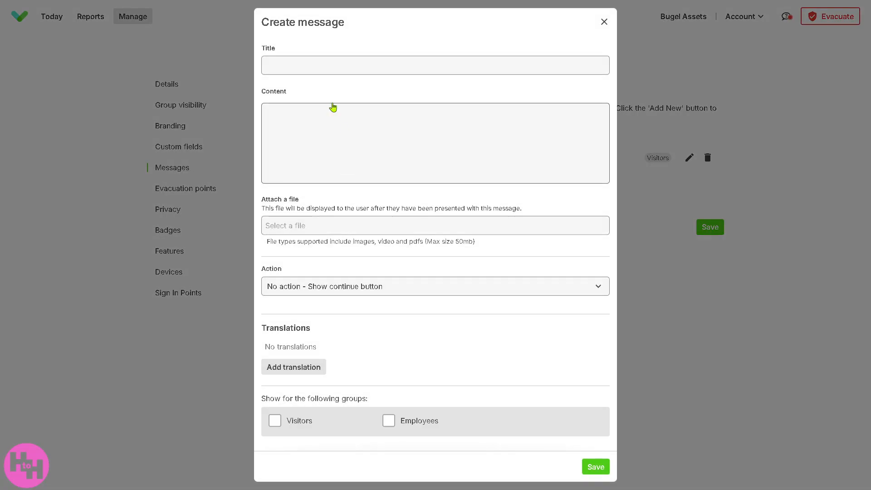
pyautogui.click(324, 62)
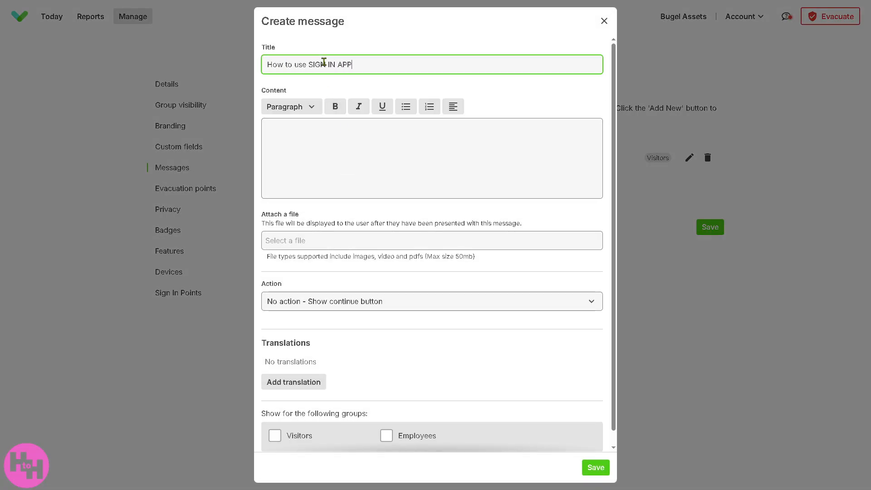
pyautogui.write('How to use SIGN IN APP')
pyautogui.hotkey('ctrl', 'a')
pyautogui.hotkey('ctrl', 'c')
pyautogui.click(413, 173)
pyautogui.hotkey('ctrl', 'v')
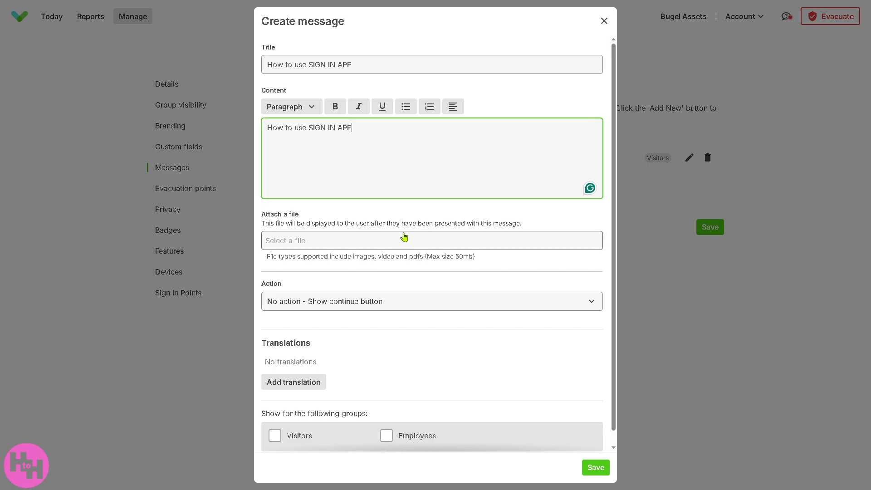
# Show the new message for the Employees and Visitors groups and save it
pyautogui.scroll(-1, 438, 399)
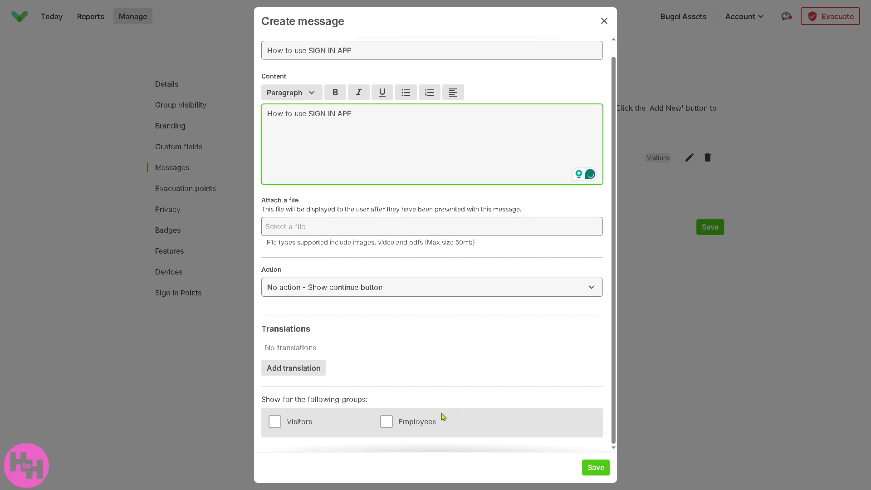
pyautogui.click(388, 423)
pyautogui.click(276, 422)
pyautogui.click(594, 467)
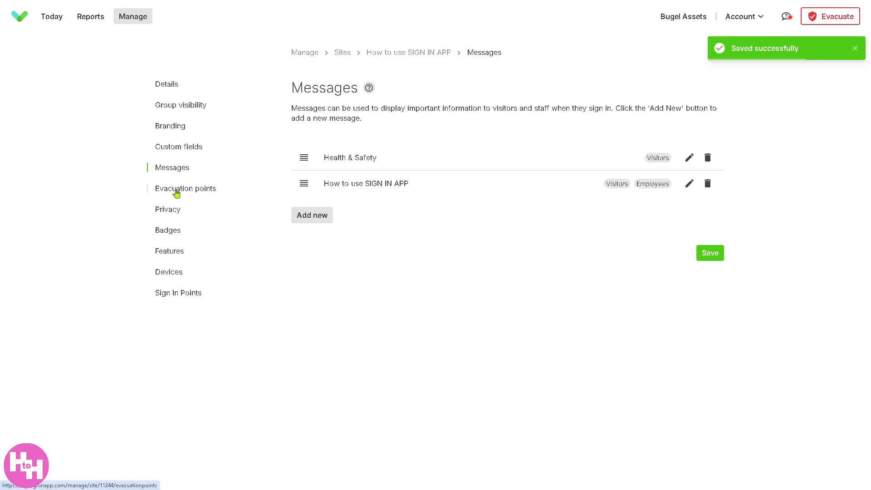
# Add an evacuation point titled "How to use SIGN IN APP" with the icon letter H and save it
pyautogui.click(176, 193)
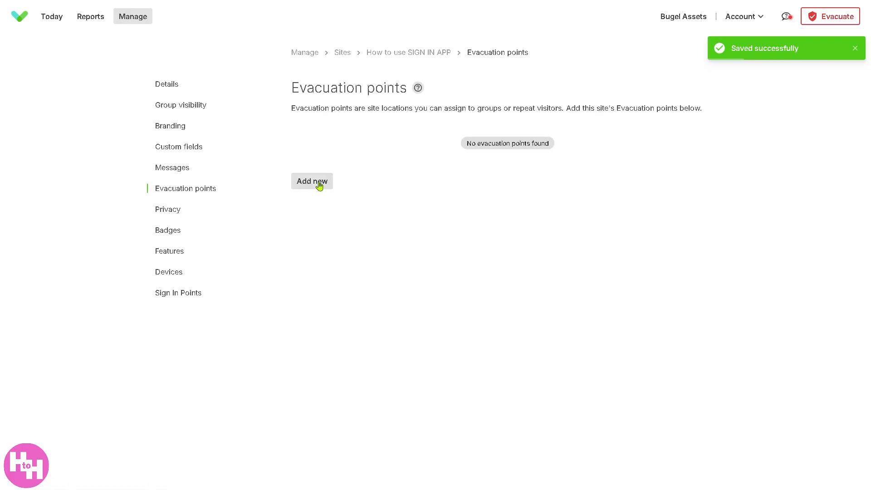
pyautogui.click(320, 184)
pyautogui.click(317, 219)
pyautogui.write('How to use SIGN IN APP')
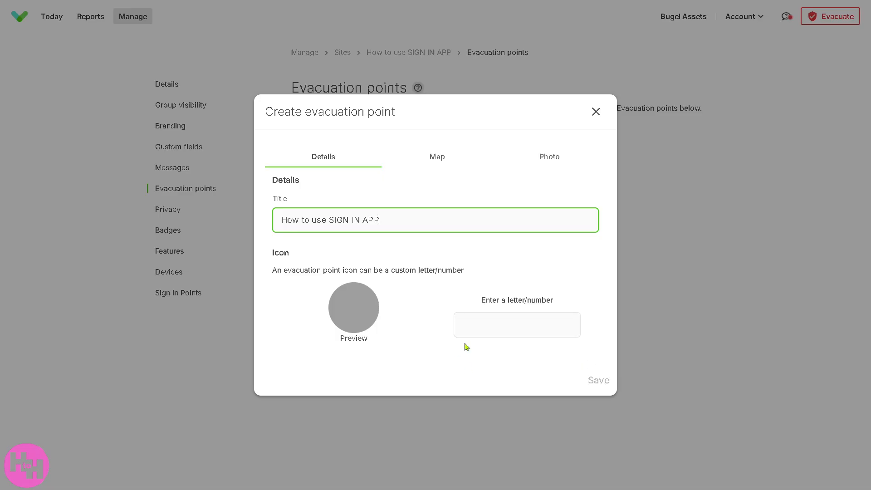
pyautogui.click(485, 326)
pyautogui.write('H')
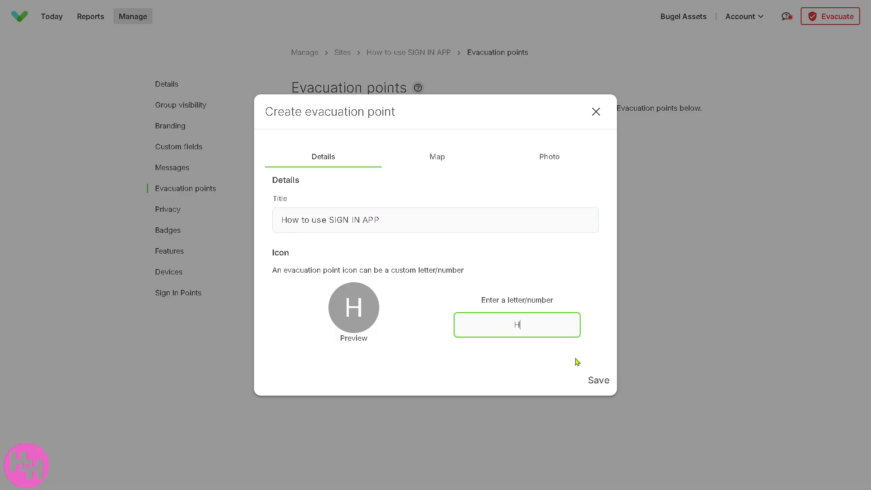
pyautogui.click(597, 381)
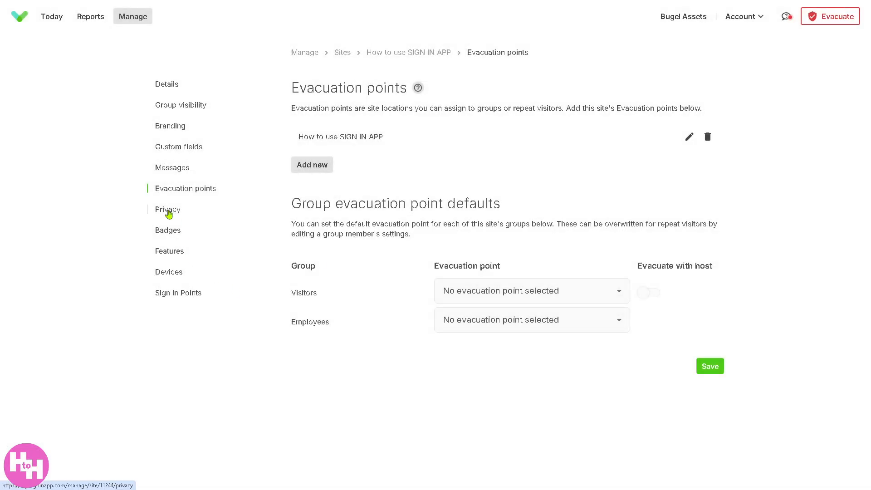
# Enable exact-match pre-registered names, hiding visitors on the sign-out list, requiring typed full names and hiding the Sign In App logo; save the privacy settings
pyautogui.click(168, 212)
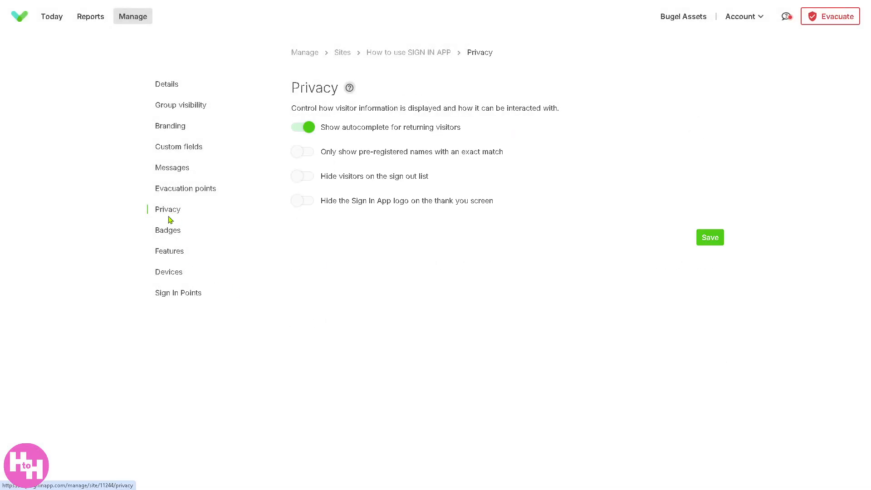
pyautogui.click(311, 154)
pyautogui.click(312, 176)
pyautogui.click(323, 203)
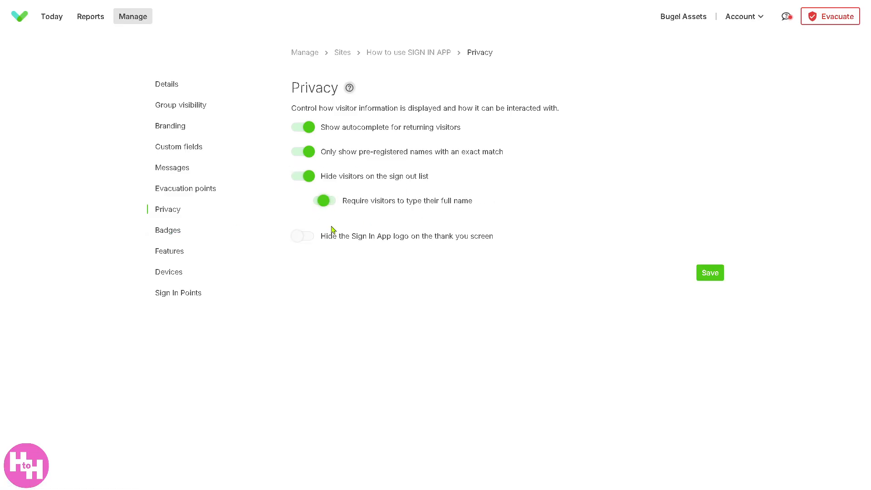
pyautogui.click(314, 239)
pyautogui.click(710, 274)
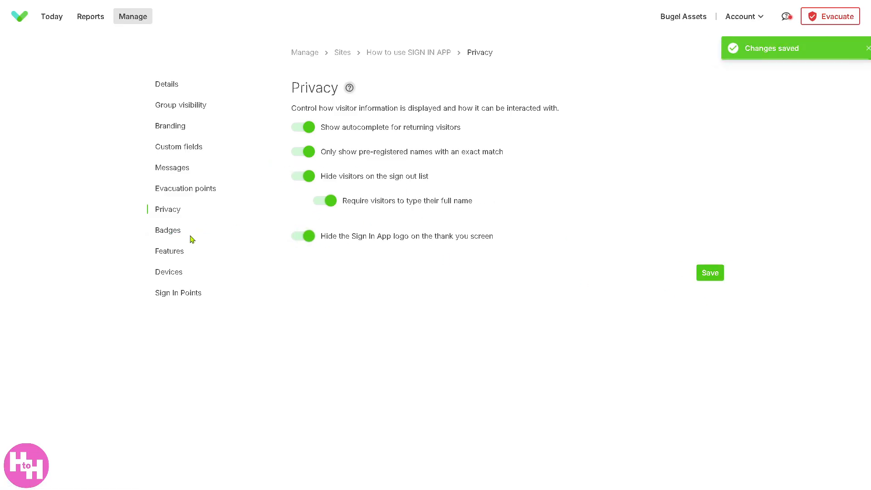
# View the site's badge template and try to save on-site reports enabled with favorite additional fields included
pyautogui.click(173, 235)
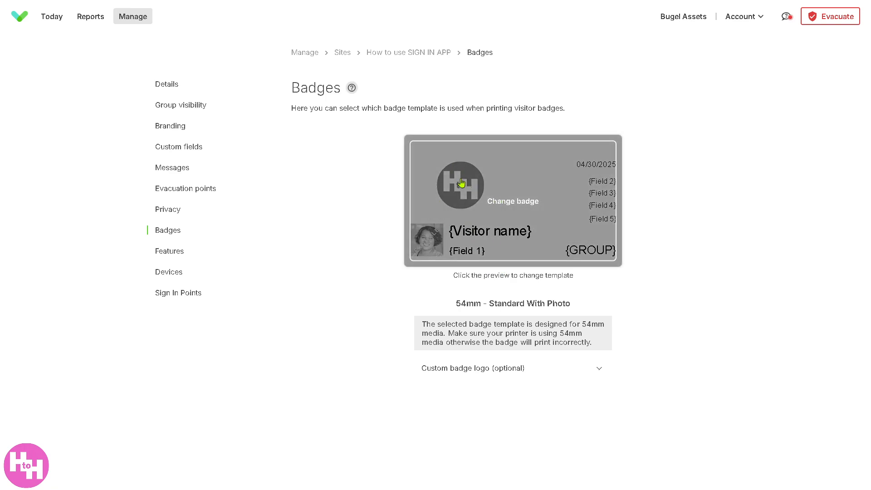
pyautogui.click(171, 251)
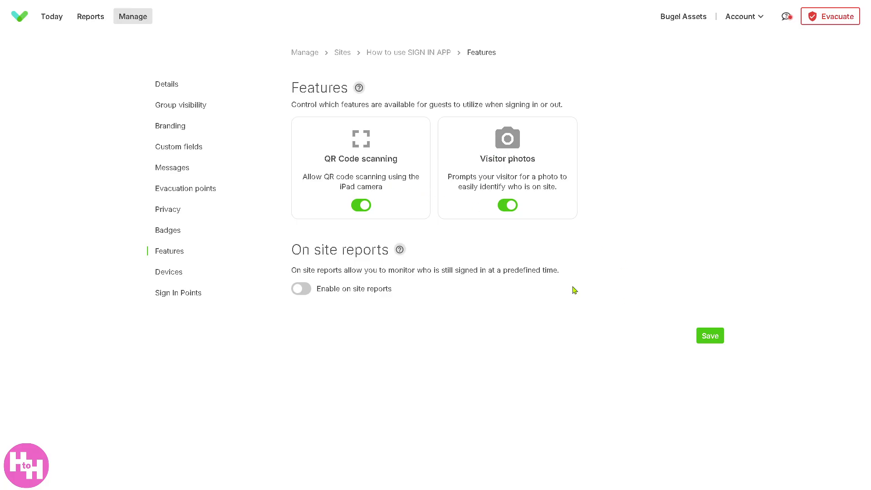
pyautogui.click(305, 289)
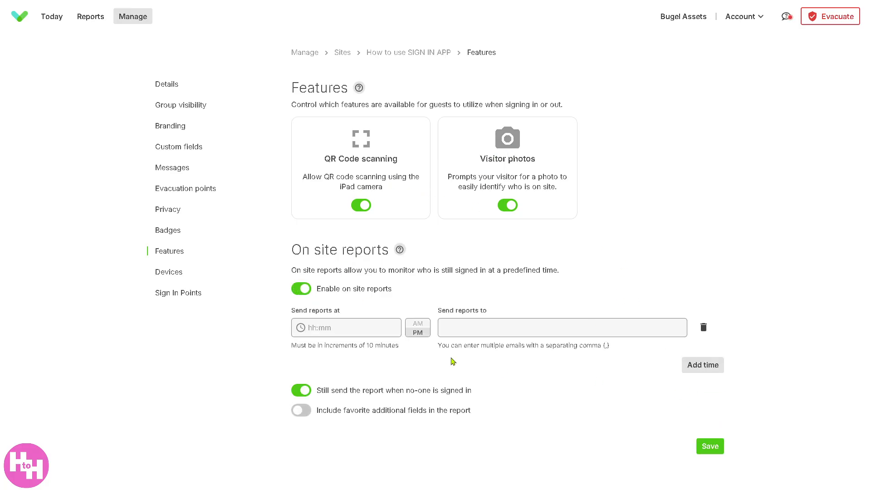
pyautogui.click(301, 410)
pyautogui.click(719, 445)
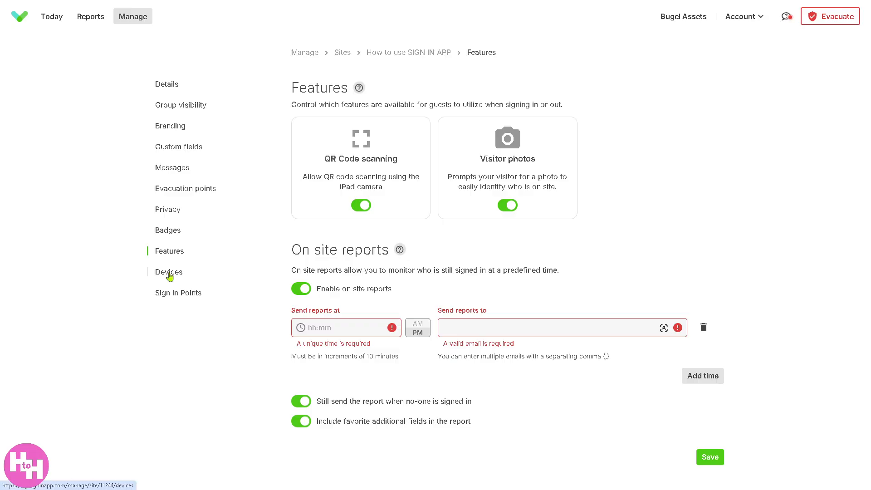
# Look over the site's device connections, the Today dashboard and the available management features
pyautogui.click(169, 275)
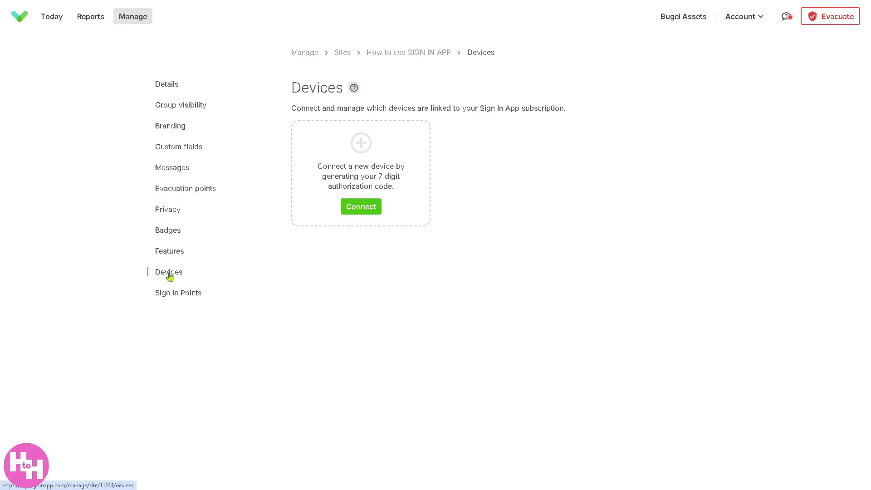
pyautogui.click(50, 19)
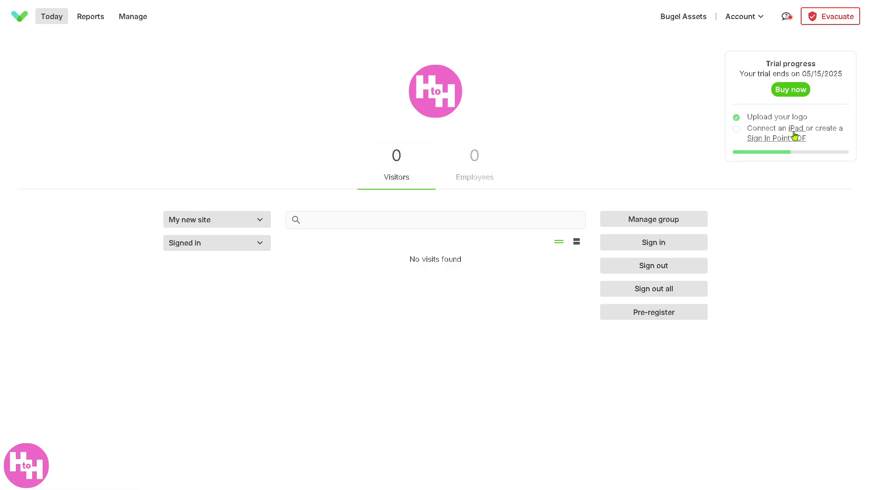
pyautogui.click(145, 18)
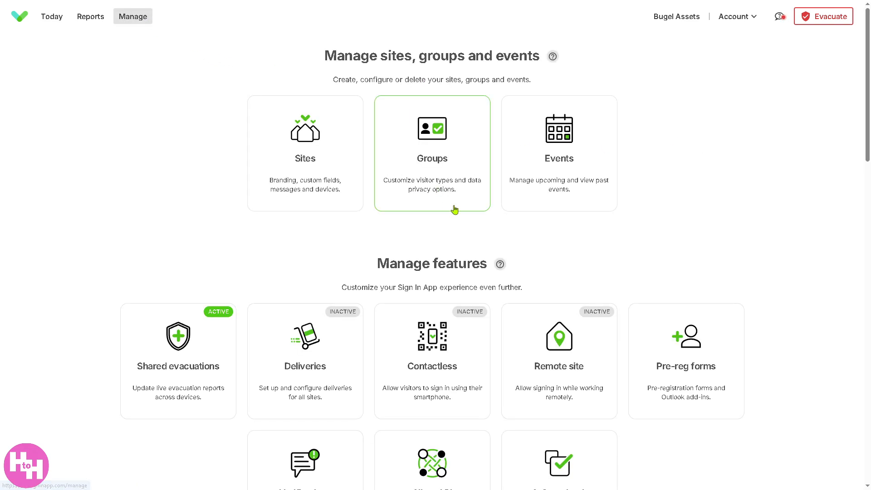
pyautogui.scroll(-1, 531, 317)
pyautogui.scroll(-1, 359, 213)
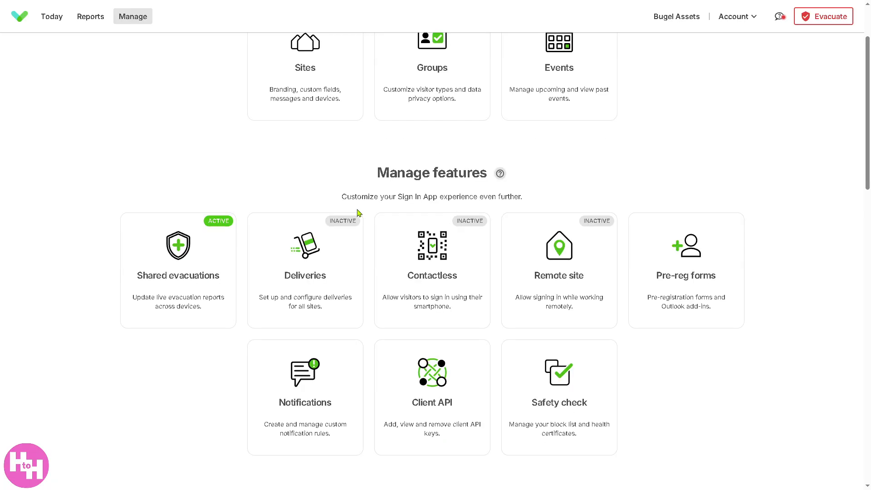
pyautogui.scroll(-1, 362, 214)
pyautogui.scroll(2, 312, 195)
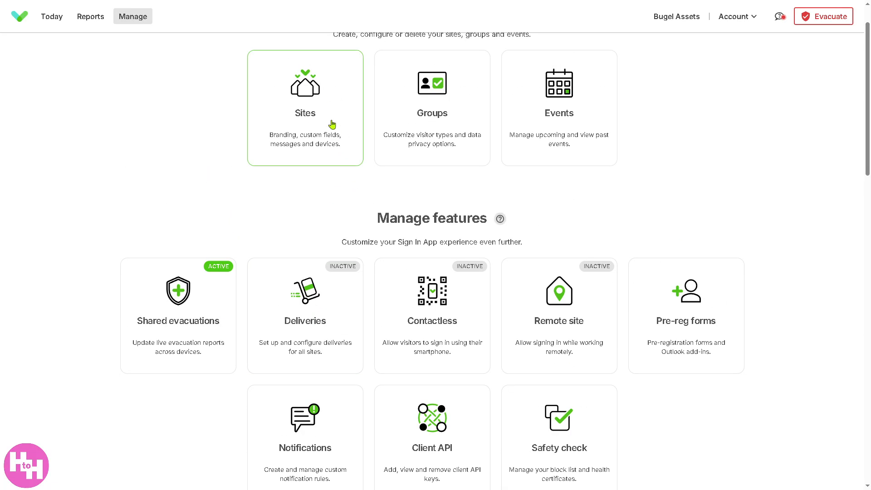
# Review the existing visitor groups and the group types offered when adding a new one
pyautogui.click(420, 93)
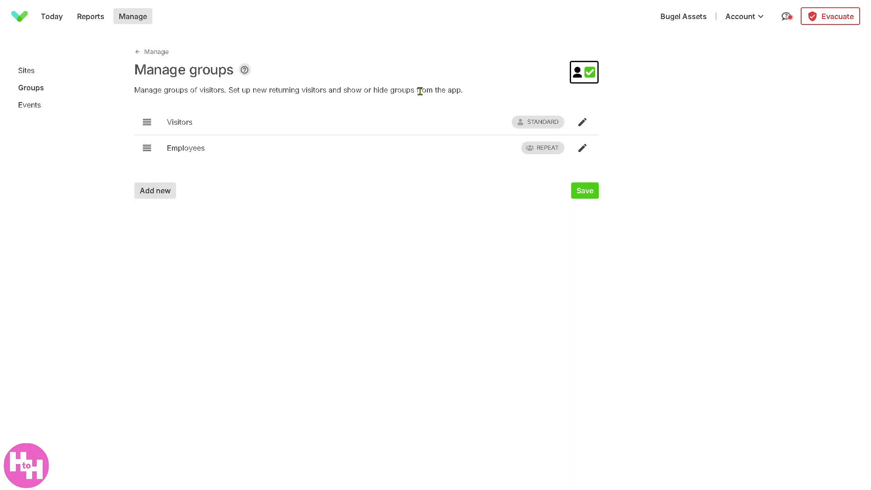
pyautogui.click(165, 191)
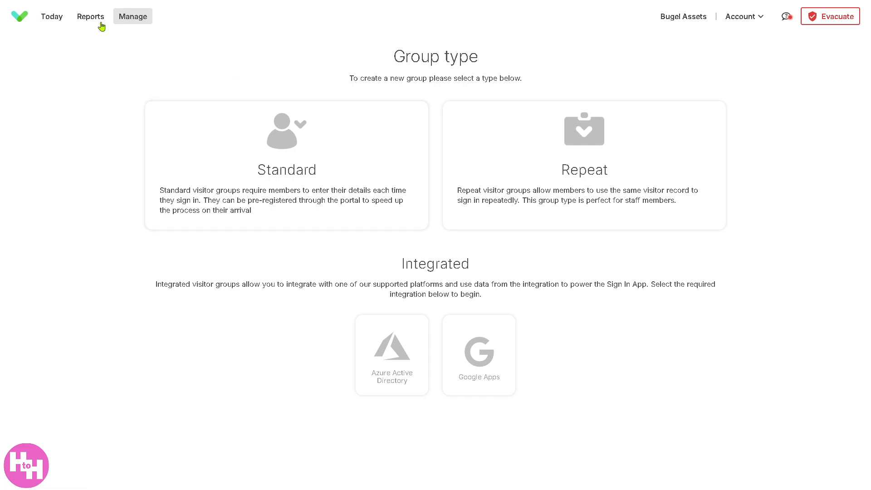
pyautogui.click(96, 19)
# Create a new event named "How to use SIGN IN APP" and save it
pyautogui.click(129, 20)
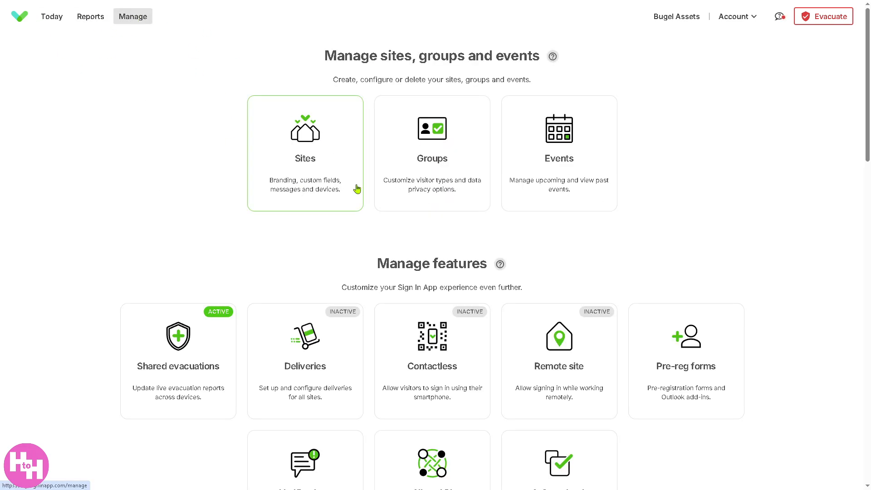
pyautogui.click(562, 128)
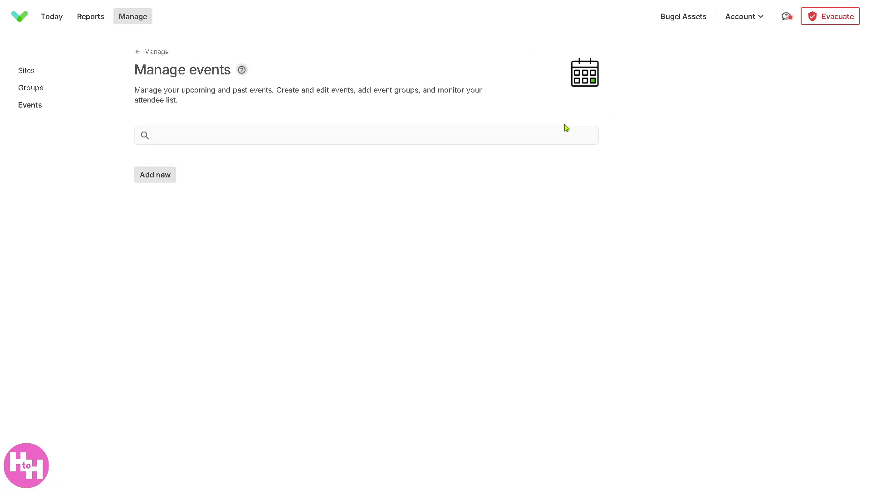
pyautogui.click(144, 179)
pyautogui.click(387, 254)
pyautogui.write('How to use SIGN IN APP')
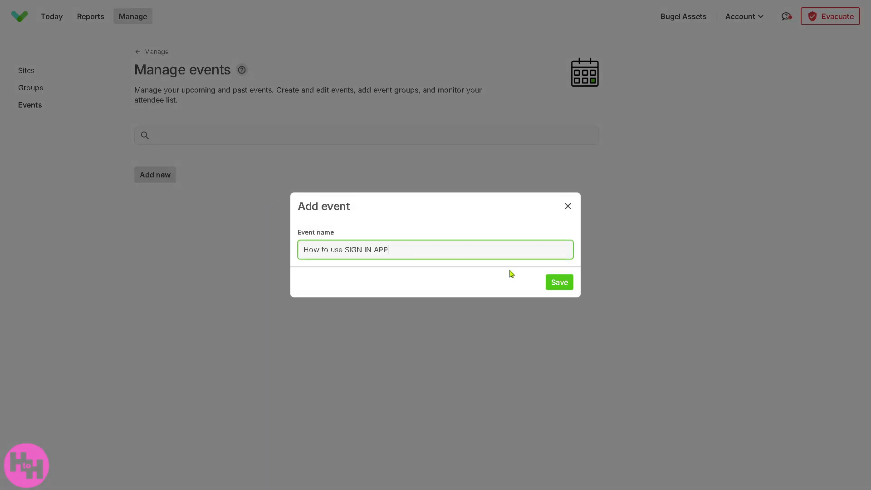
pyautogui.click(557, 282)
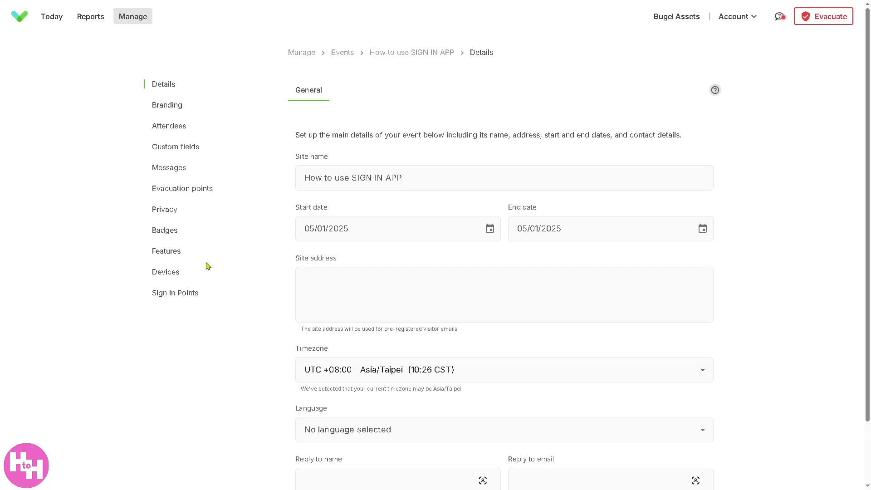
# Save a sign-in point for the event with "How to use SIGN IN APP" as name and message, Attendees selected and the notify list hidden
pyautogui.click(168, 272)
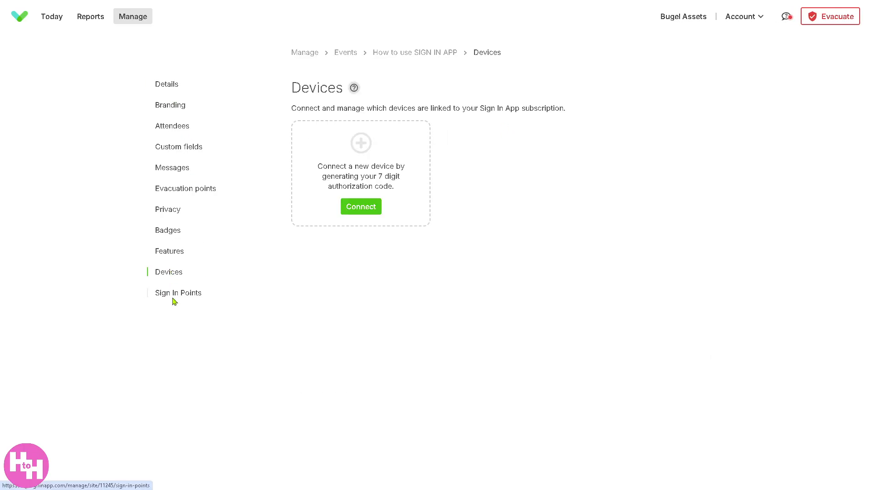
pyautogui.click(178, 296)
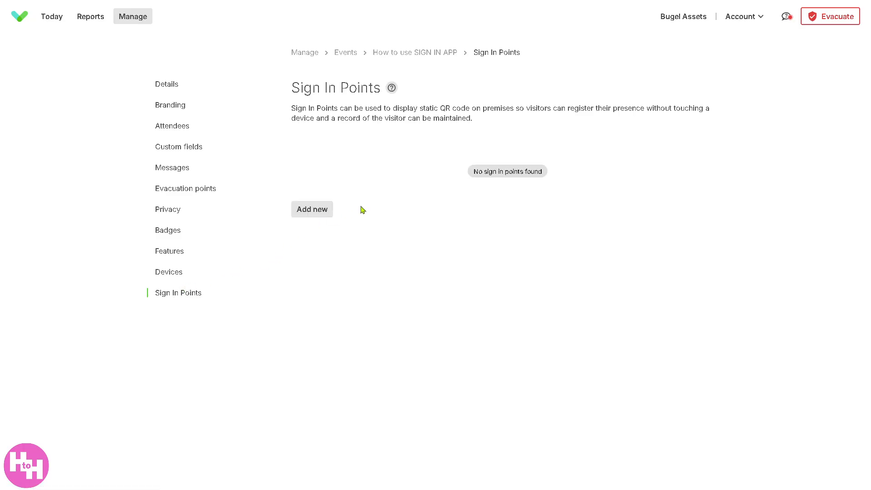
pyautogui.click(320, 210)
pyautogui.click(327, 184)
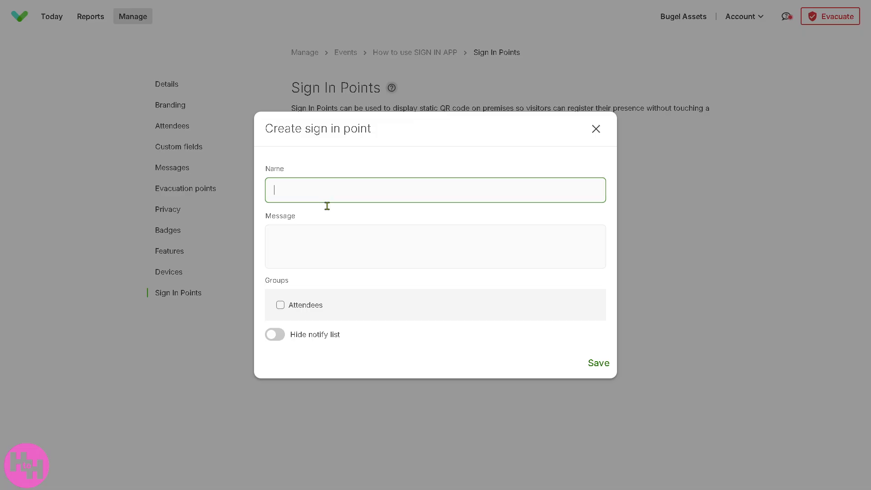
pyautogui.write('How to use SIGN IN APP')
pyautogui.click(325, 236)
pyautogui.write('How to use SIGN IN APP')
pyautogui.click(280, 306)
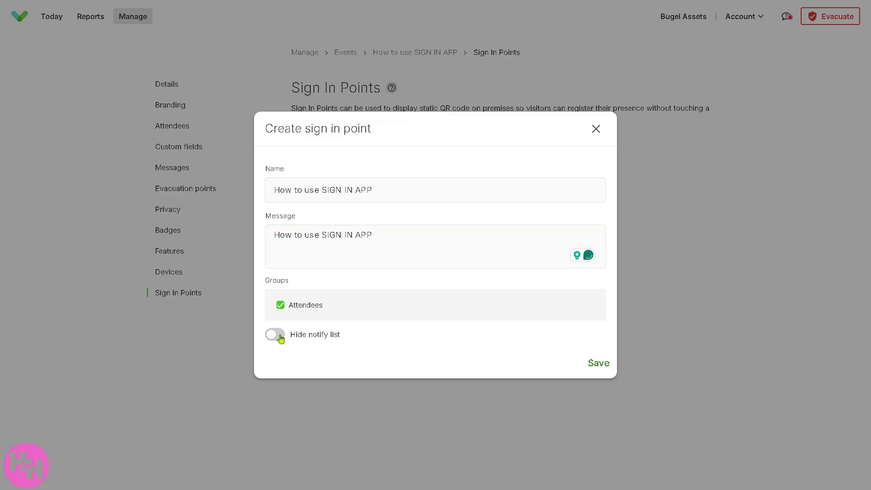
pyautogui.click(276, 335)
pyautogui.click(597, 364)
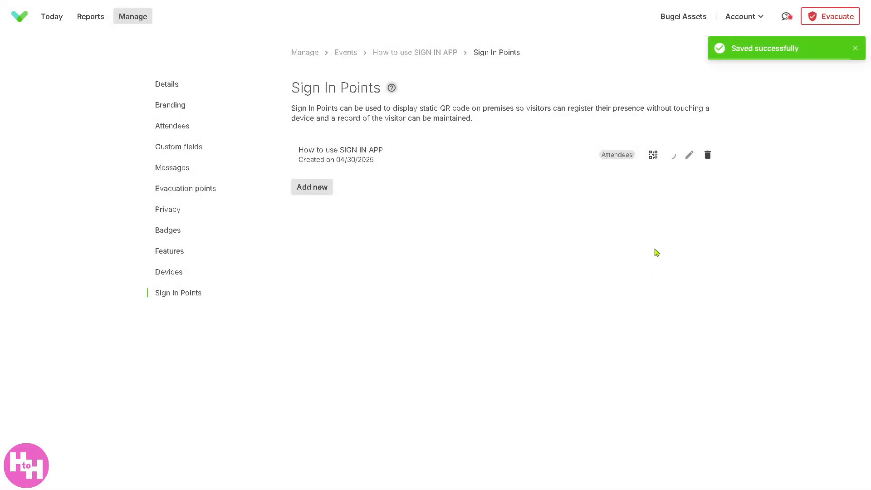
# Examine the referral program's rewards, invites, trials and reward history, and return to the Today dashboard
pyautogui.click(756, 18)
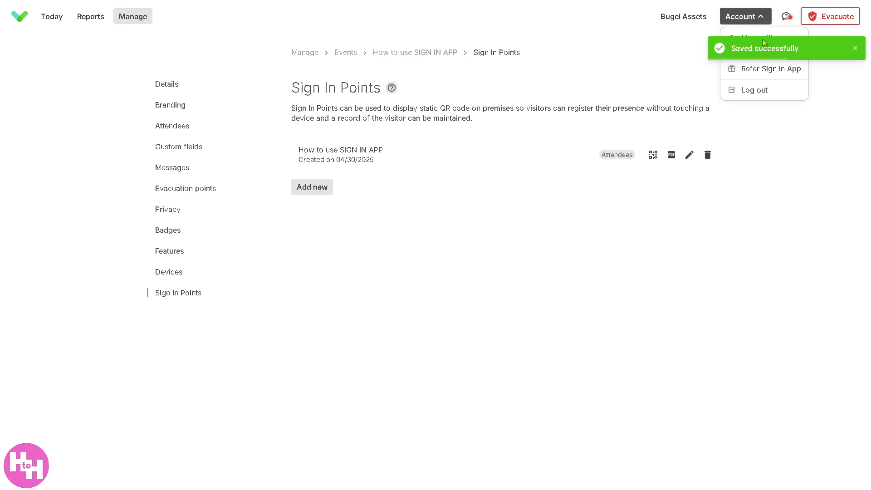
pyautogui.click(755, 71)
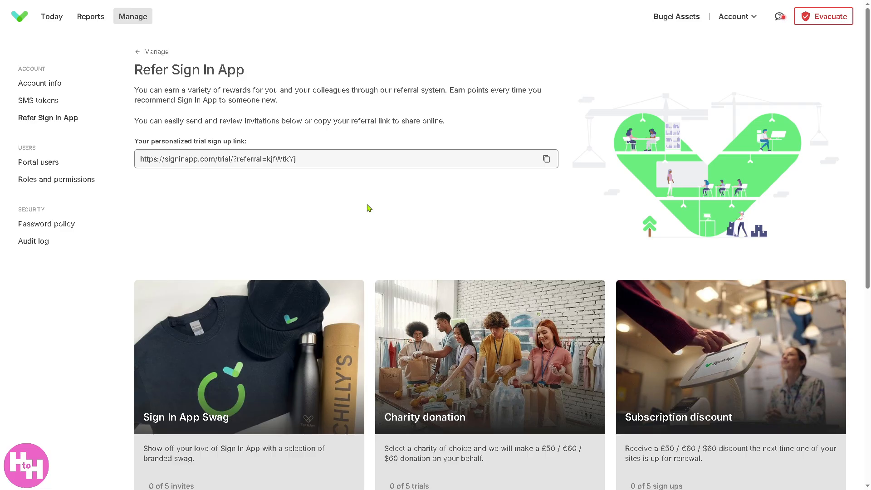
pyautogui.scroll(-3, 373, 211)
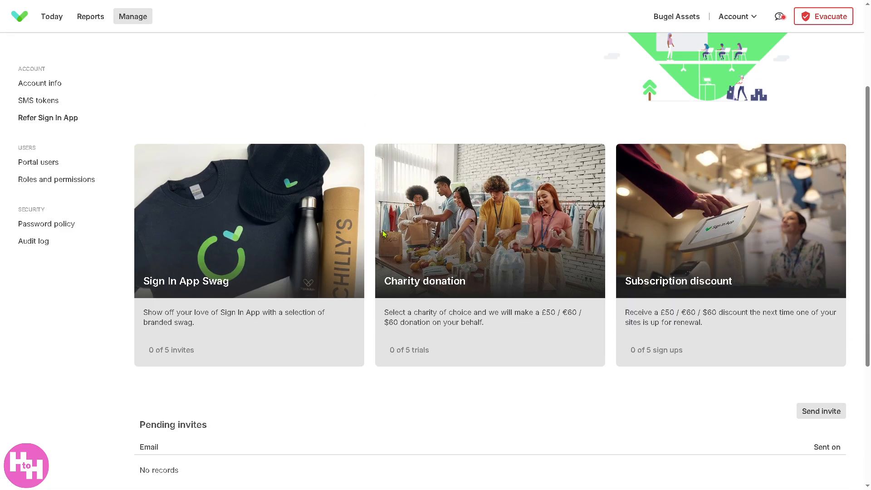
pyautogui.scroll(-1, 216, 274)
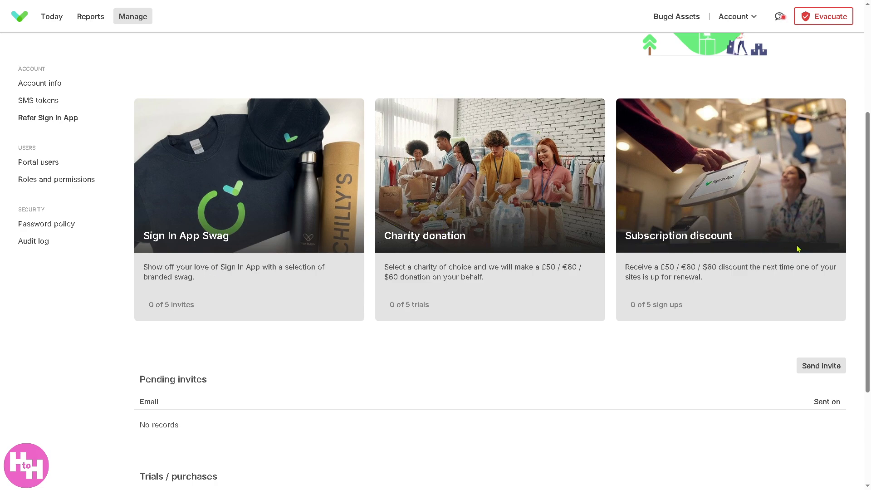
pyautogui.scroll(-3, 799, 249)
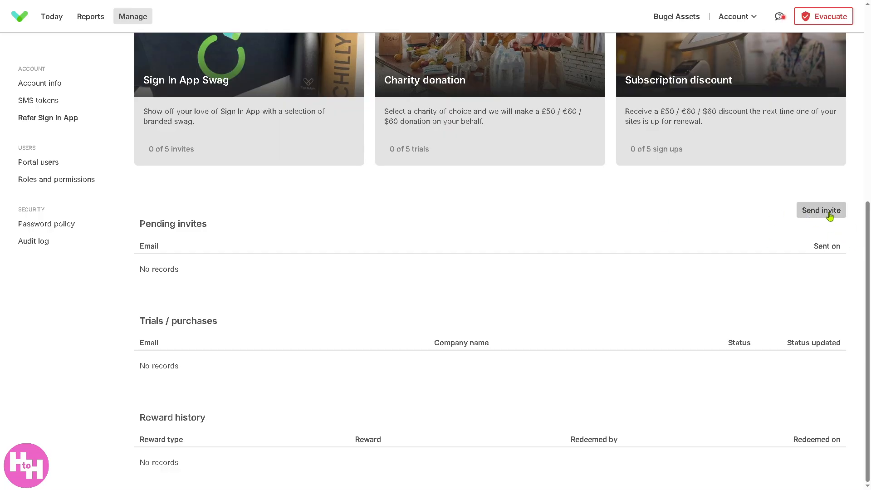
pyautogui.click(754, 21)
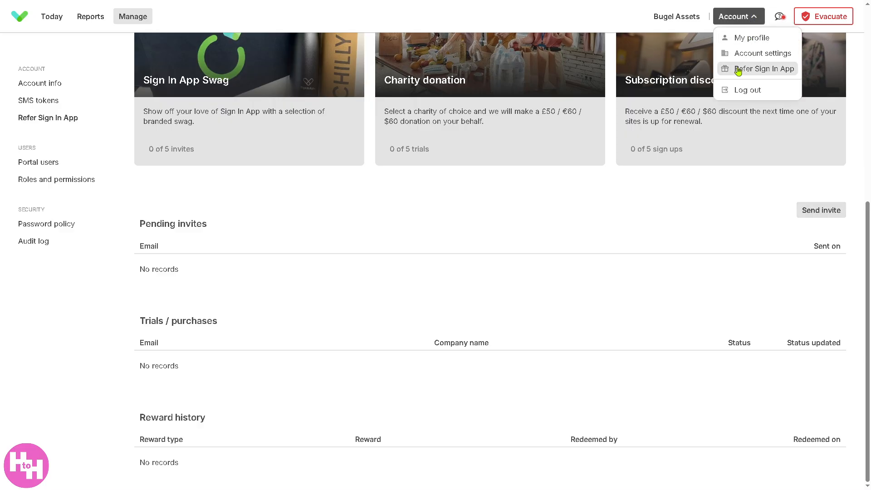
pyautogui.click(679, 214)
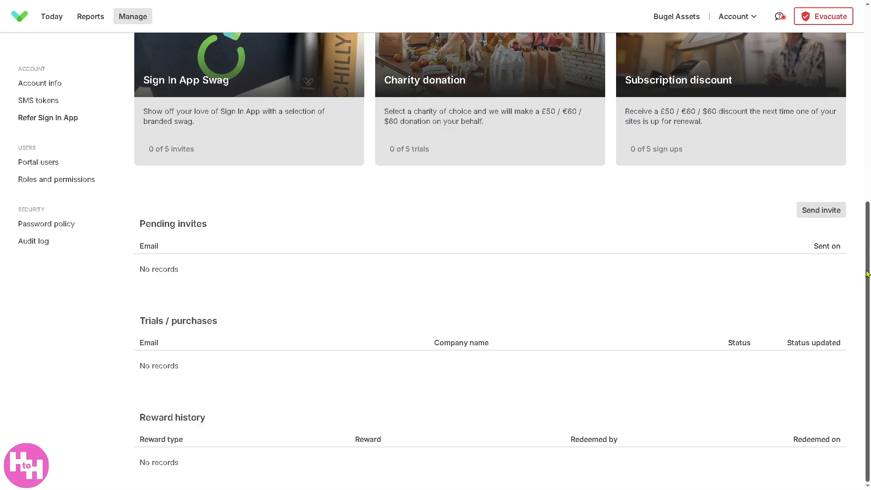
pyautogui.moveTo(867, 273); pyautogui.dragTo(240, 5)
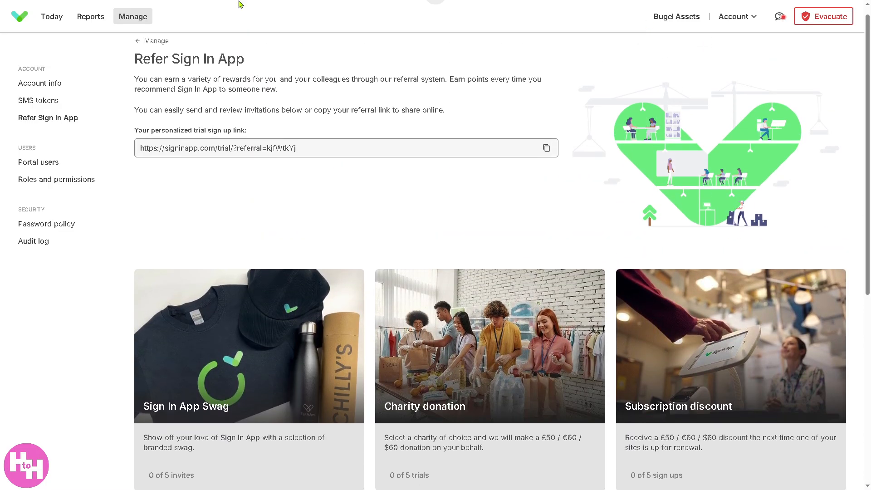
pyautogui.click(20, 18)
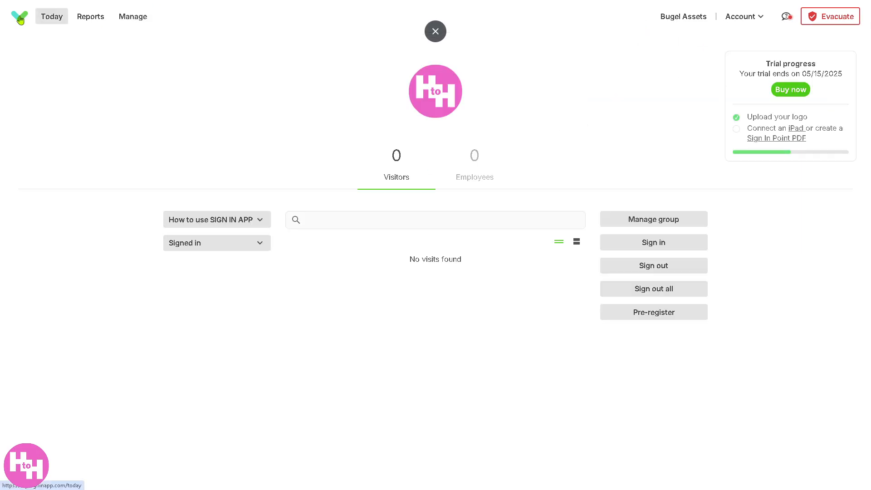